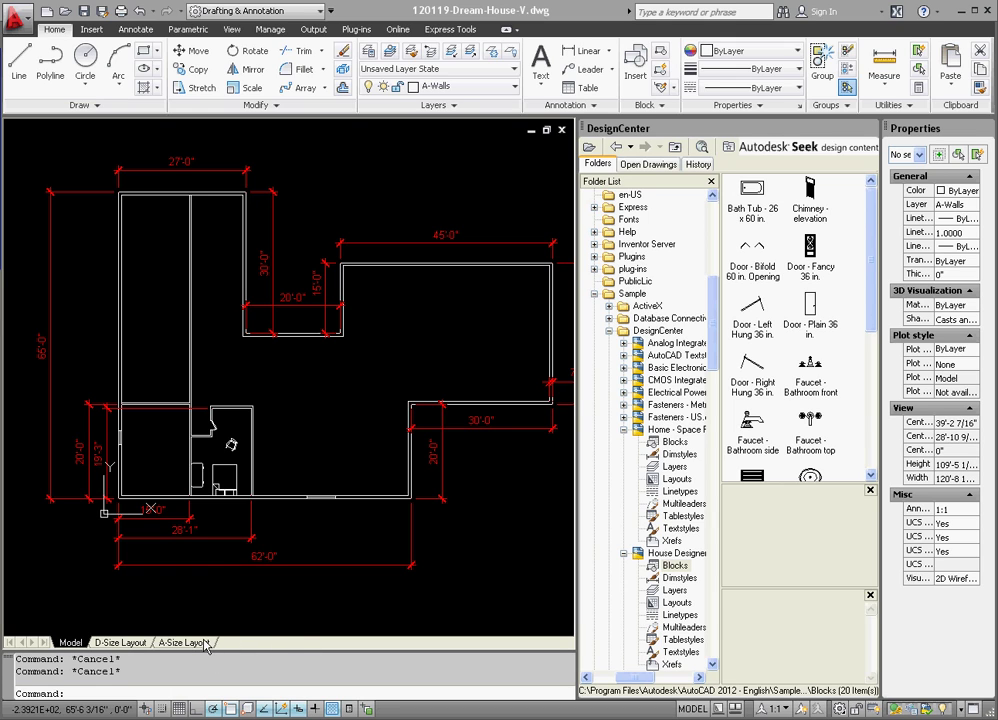
Close DesignCenter and copy the exterior walls with their outer dimensions 200' to the right of the floor plan.
mouse_move(205, 645)
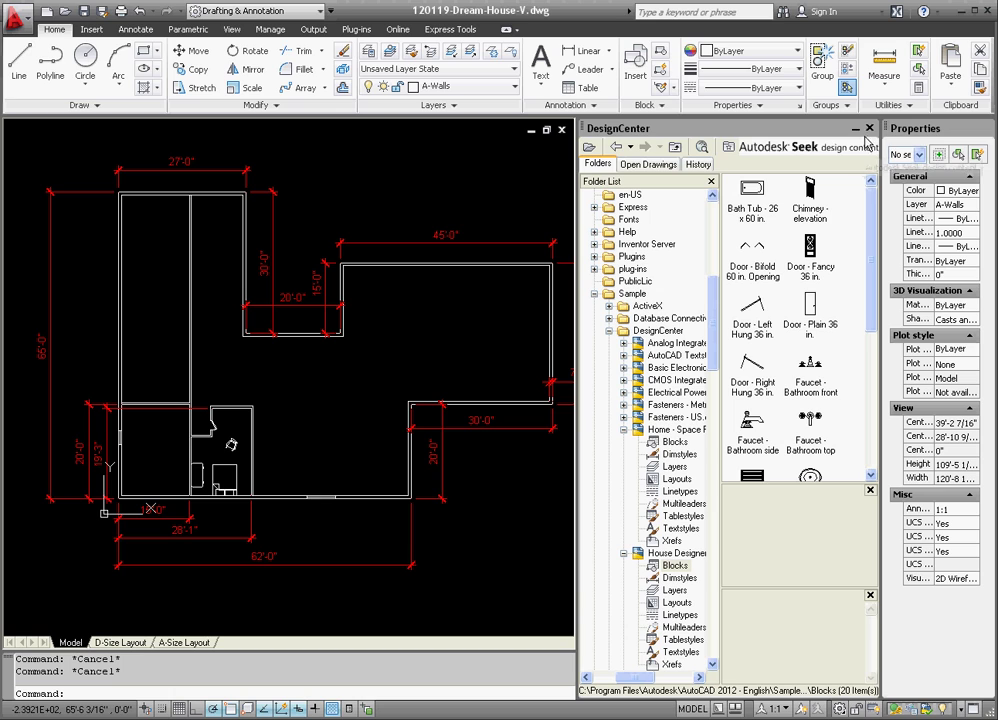
click(871, 131)
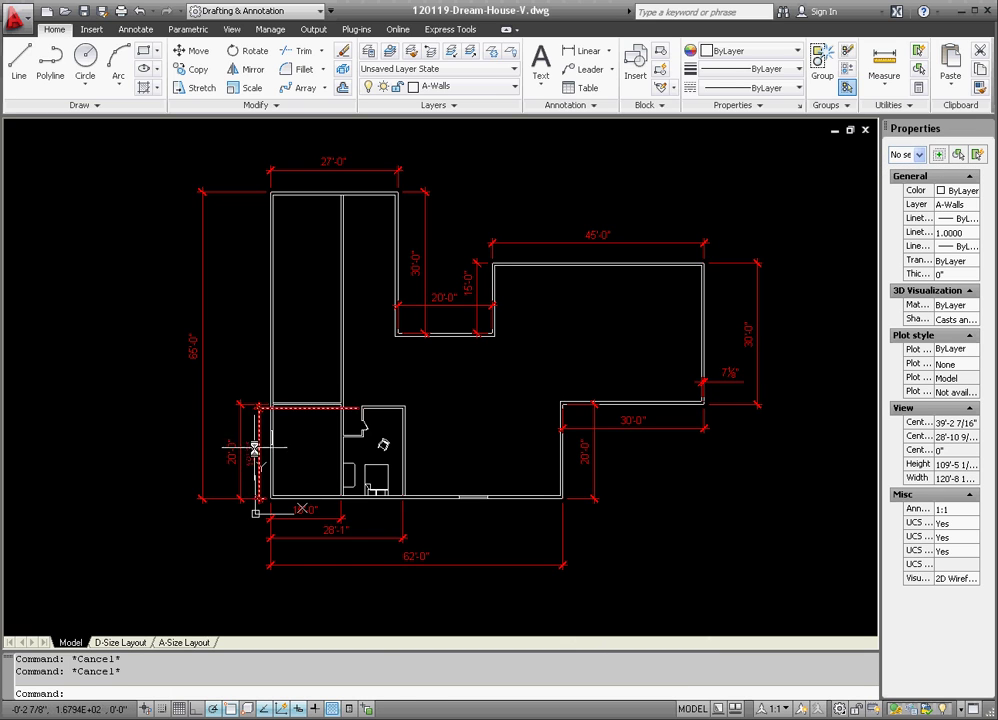
scroll(245, 435, down, 2)
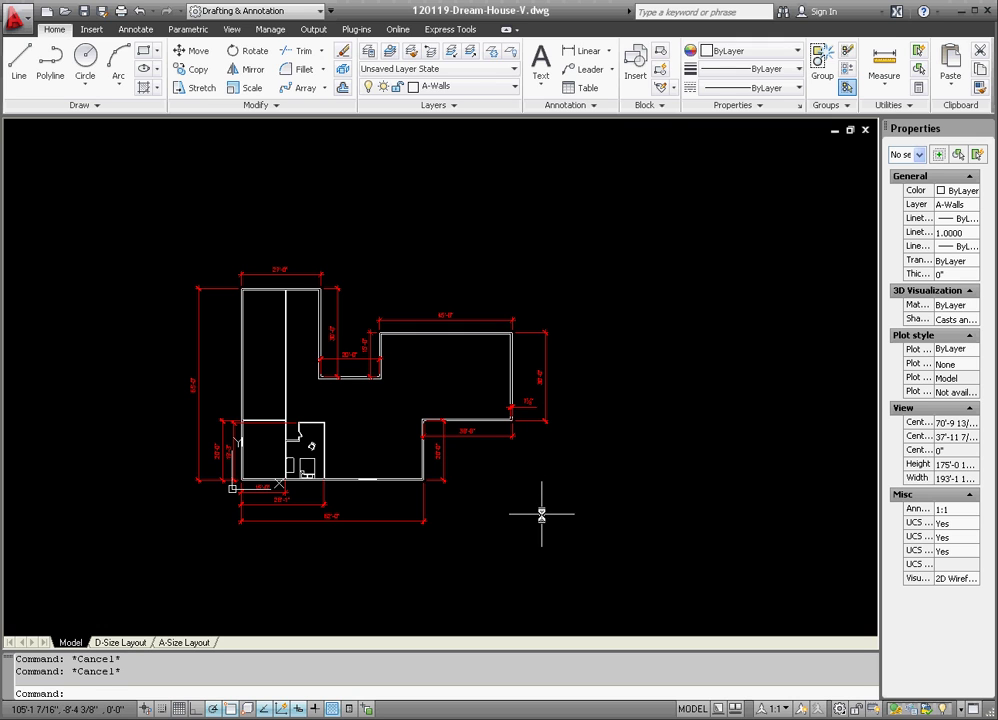
click(577, 508)
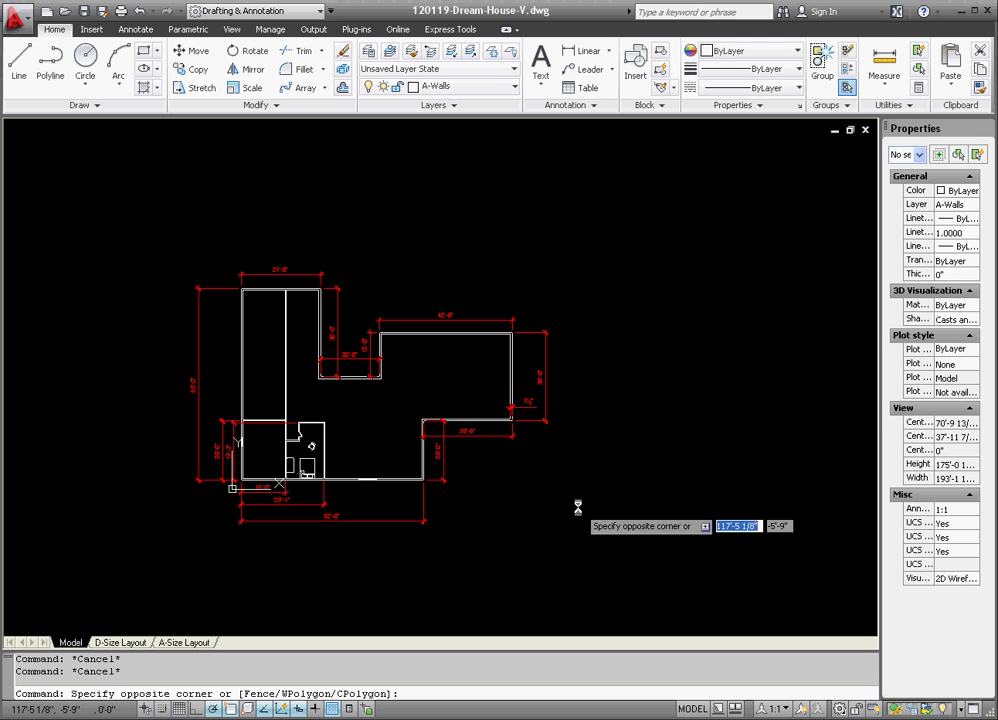
click(449, 272)
click(430, 370)
click(309, 273)
click(254, 328)
click(186, 271)
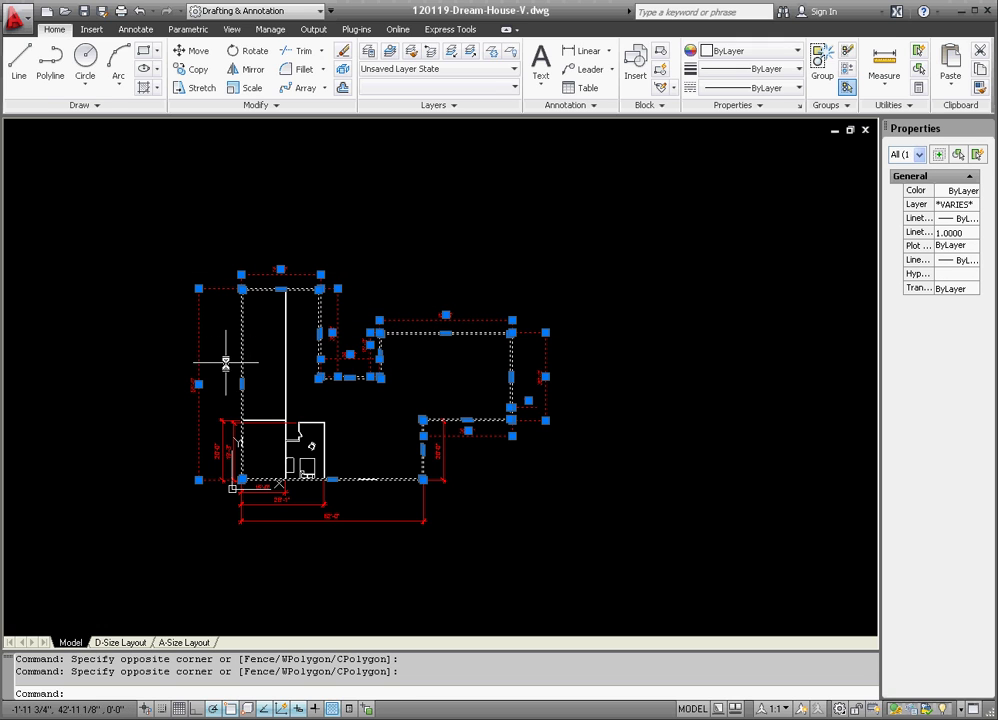
scroll(383, 560, up, 1)
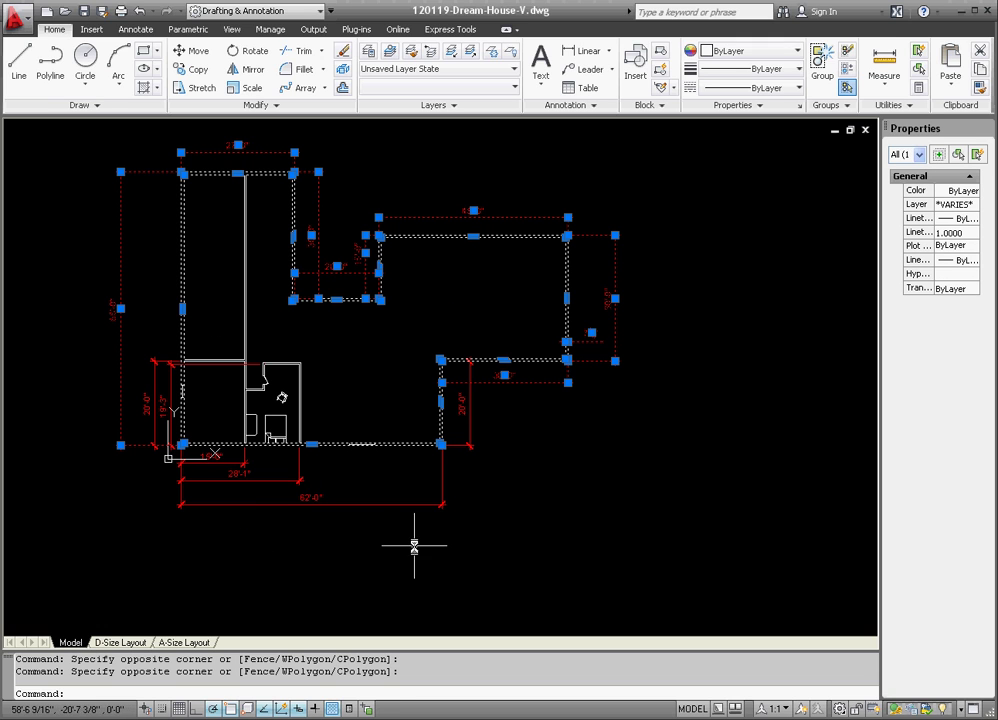
click(499, 434)
click(448, 385)
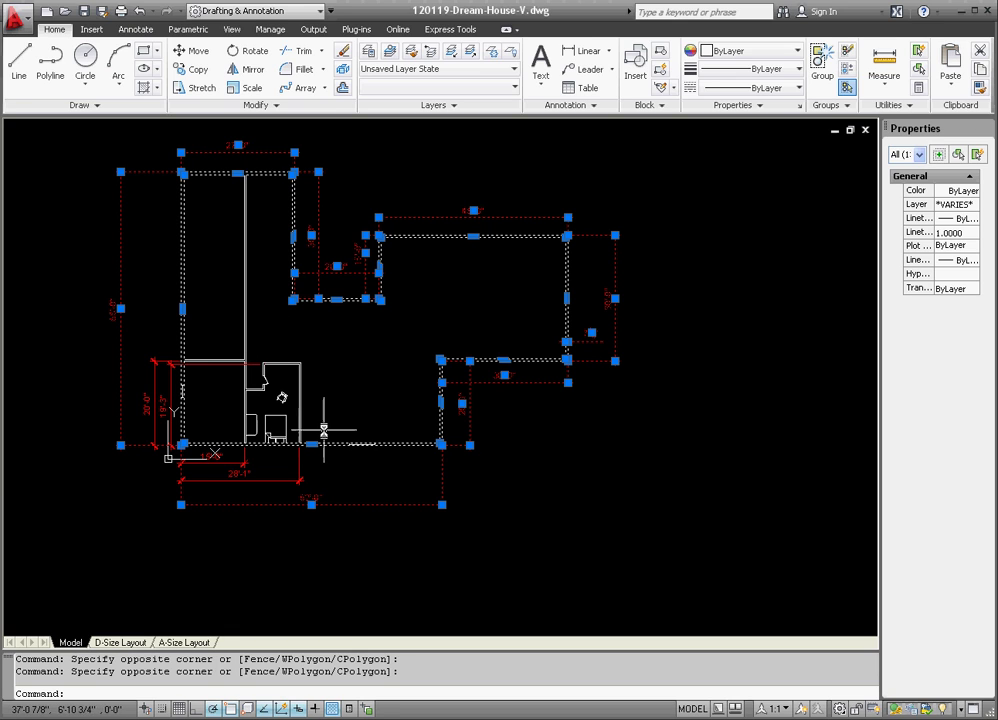
scroll(323, 421, down, 3)
scroll(361, 415, up, 2)
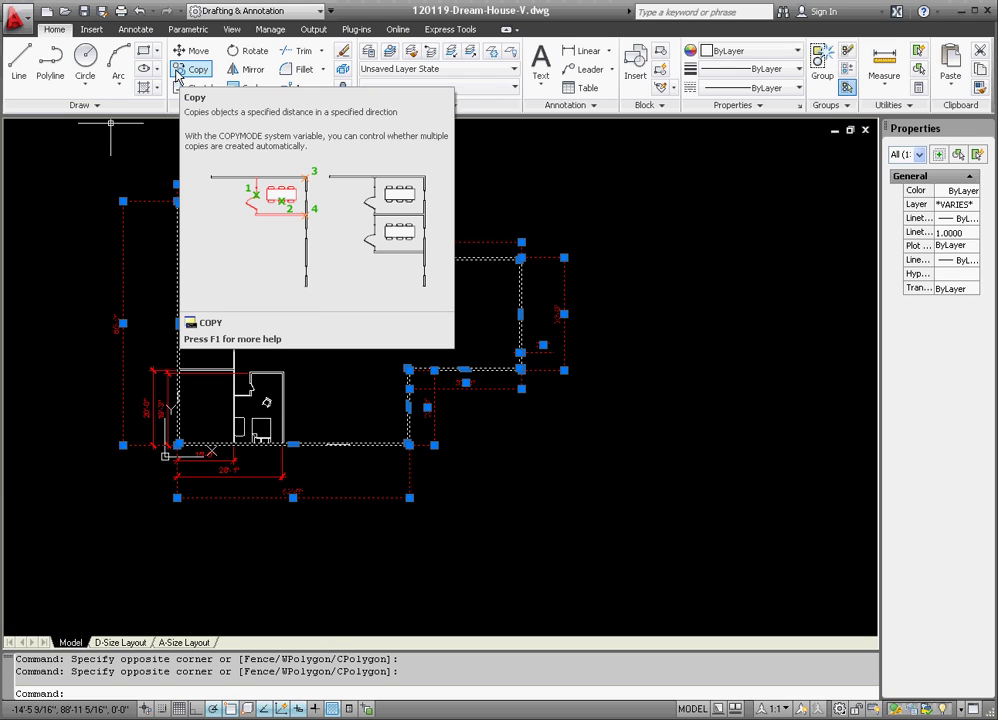
click(177, 73)
click(344, 157)
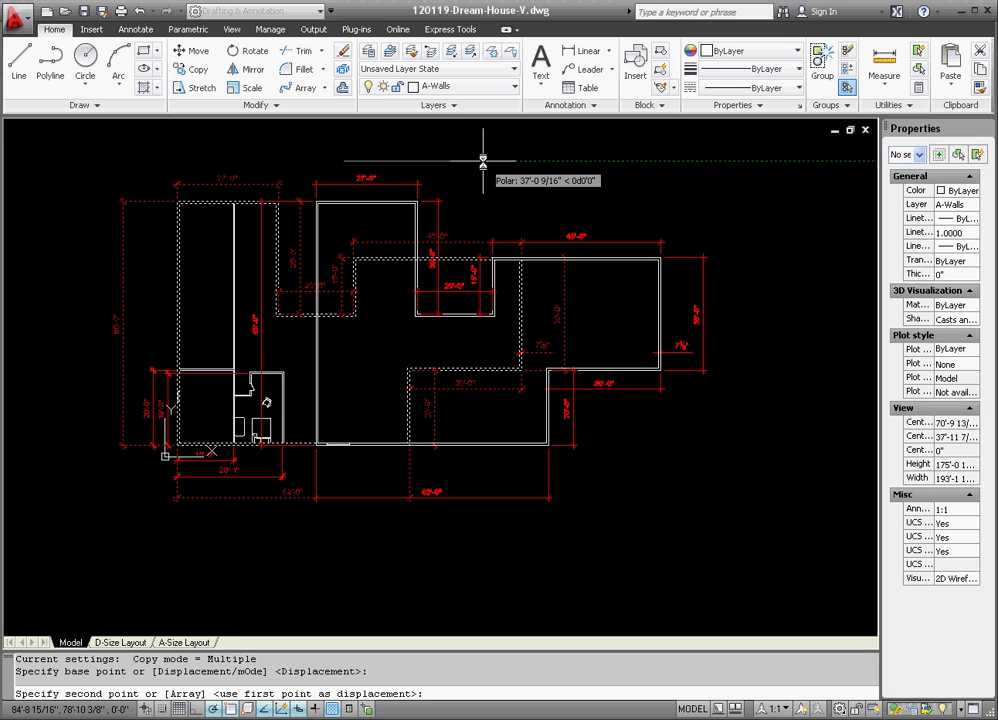
text(200)
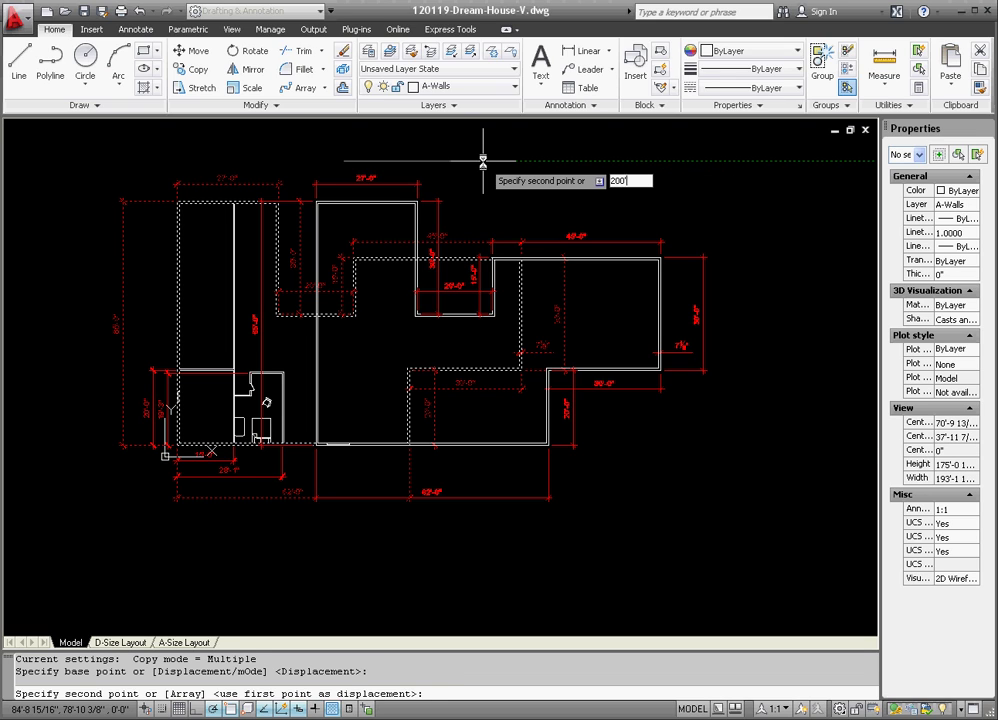
text(')
key(Return)
key(Return)
Stretch the top end of the copied plan's 27'-wide wing down by 10', including its dimensions.
scroll(468, 156, down, 4)
scroll(640, 363, down, 1)
scroll(668, 290, up, 3)
scroll(562, 281, up, 3)
scroll(535, 285, down, 4)
scroll(510, 312, down, 2)
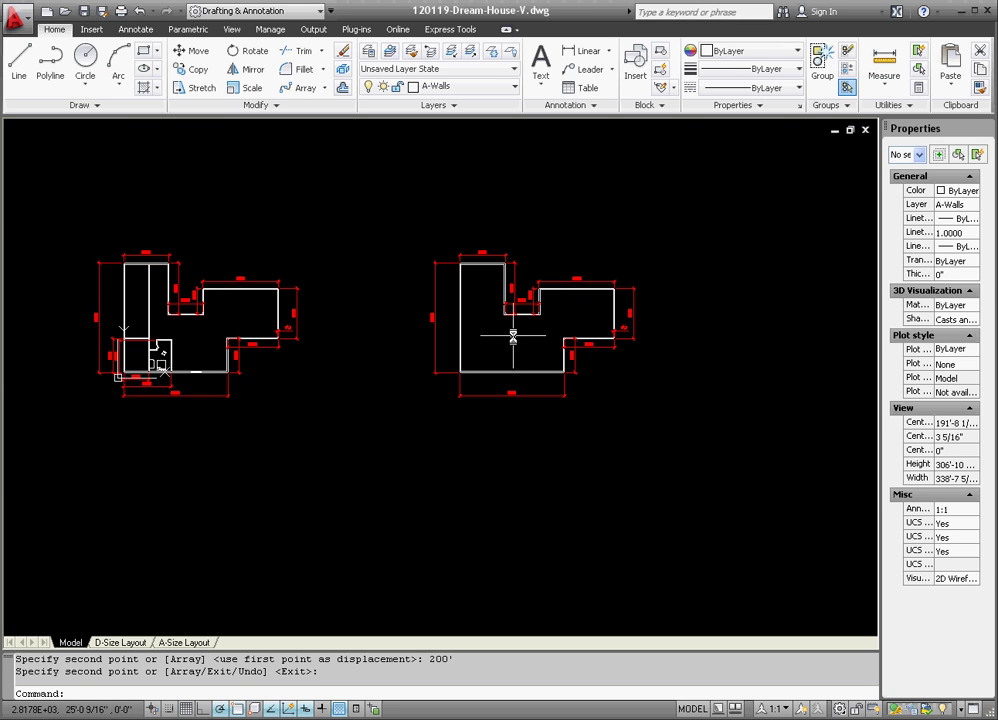
scroll(510, 332, up, 4)
scroll(508, 327, down, 1)
scroll(481, 251, up, 1)
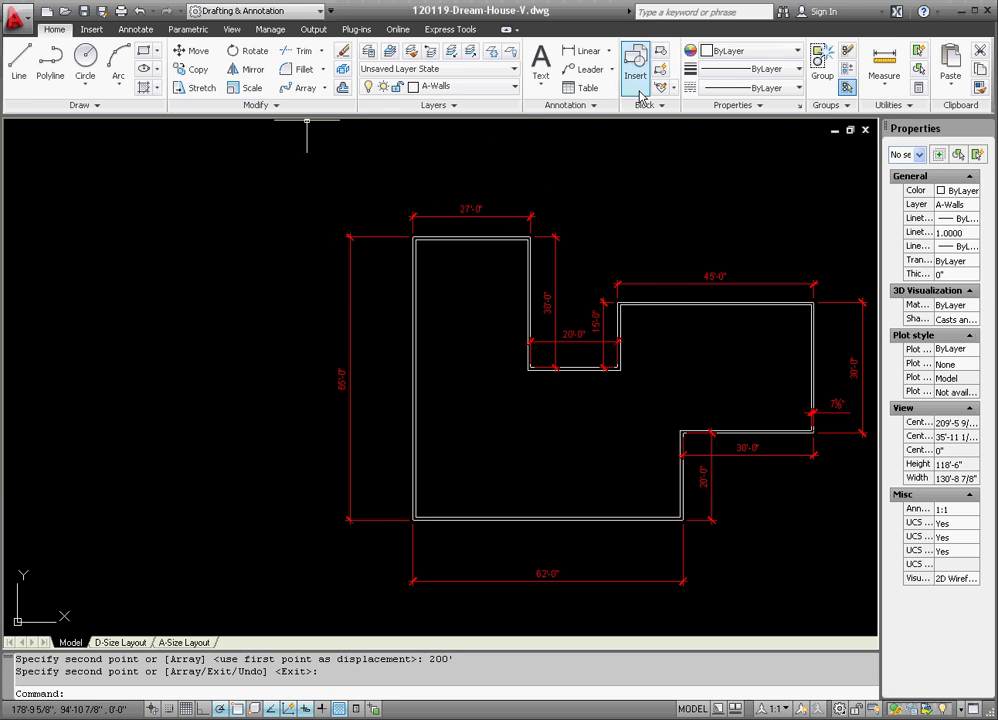
click(190, 88)
click(576, 268)
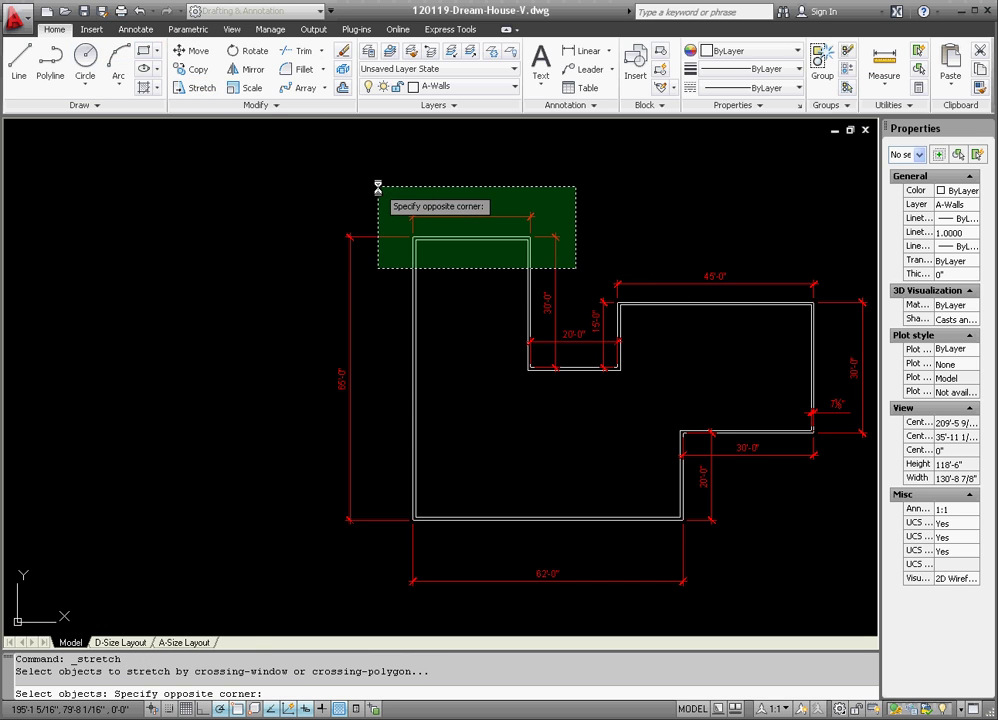
click(352, 184)
key(Return)
click(615, 198)
text(10')
key(Return)
Open the A-Size Layout and enlarge its viewport from the lower-right corner to about 7 7/8" wide by 6 7/16" high.
scroll(560, 240, down, 4)
scroll(538, 230, up, 3)
scroll(450, 330, down, 3)
scroll(483, 313, up, 2)
scroll(486, 300, down, 2)
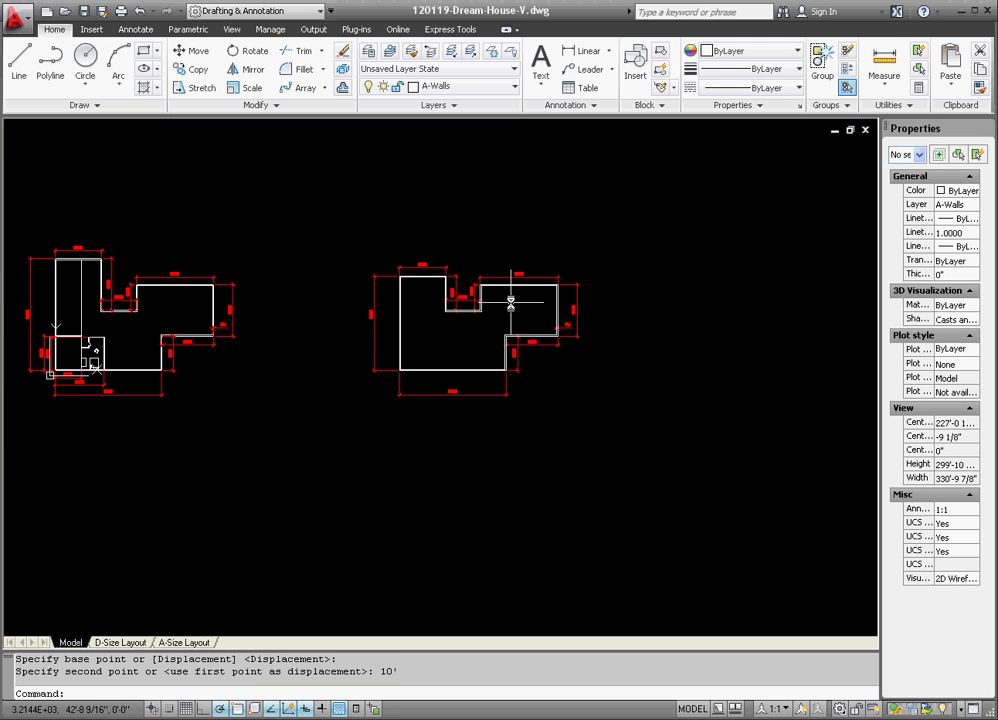
click(190, 643)
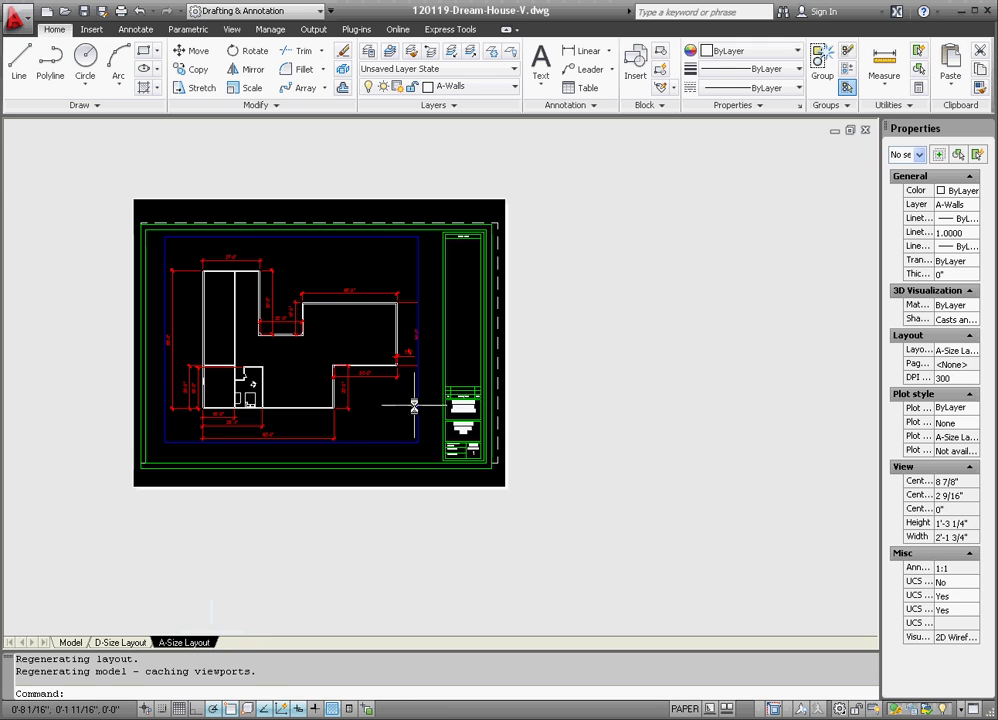
click(424, 453)
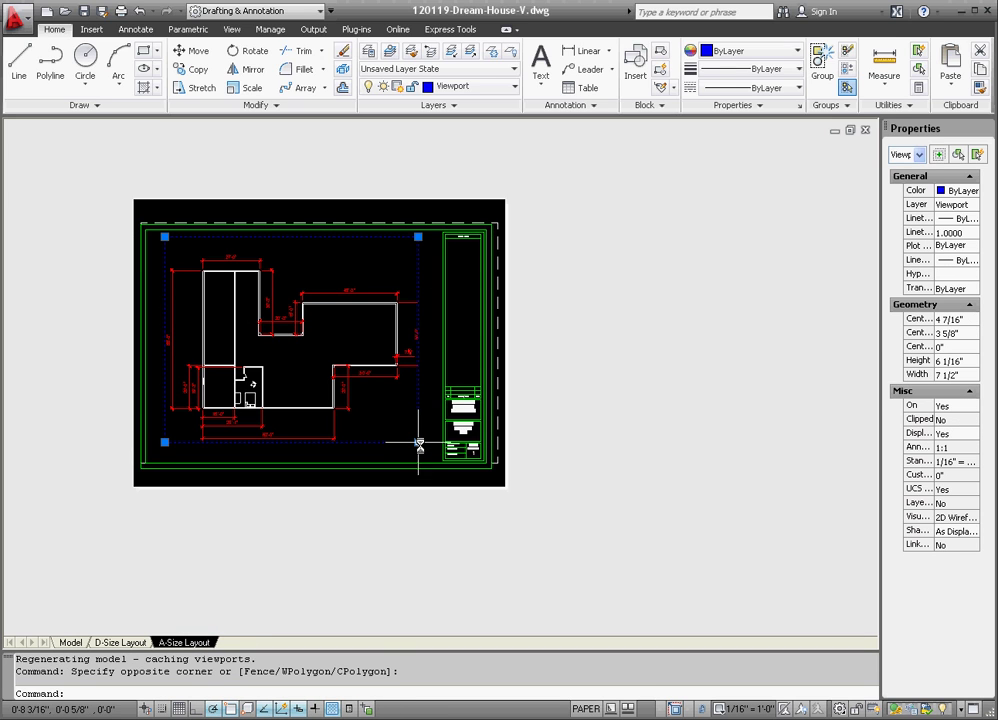
click(418, 442)
scroll(434, 455, up, 2)
click(431, 456)
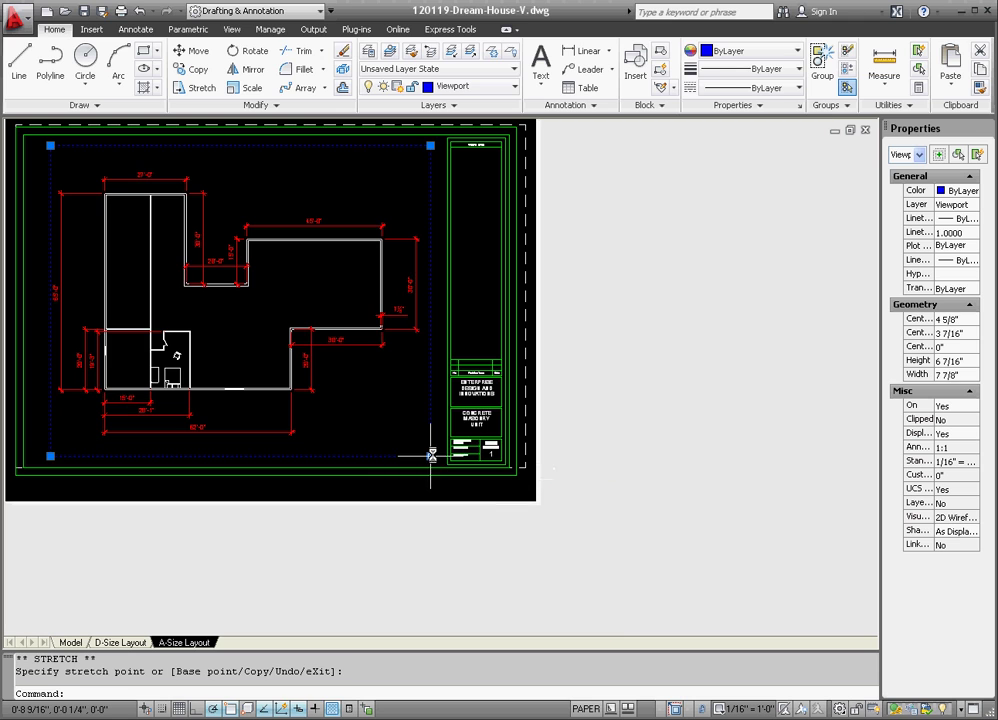
key(Escape)
key(Escape)
Widen the viewport by stretching its lower-left corner outward toward the sheet border.
click(361, 456)
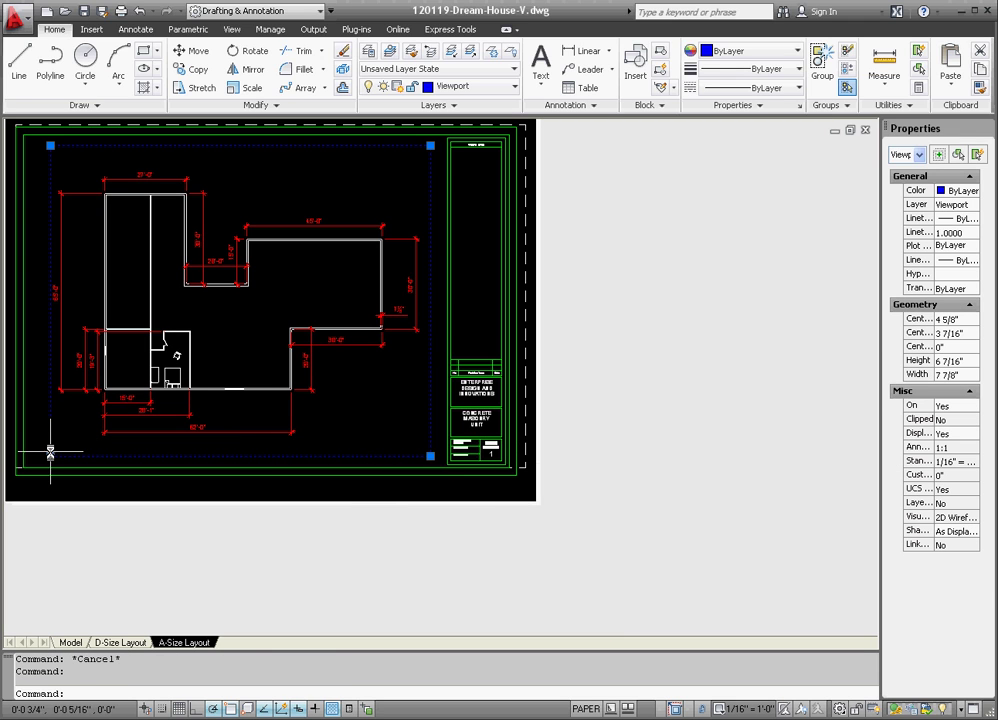
click(50, 456)
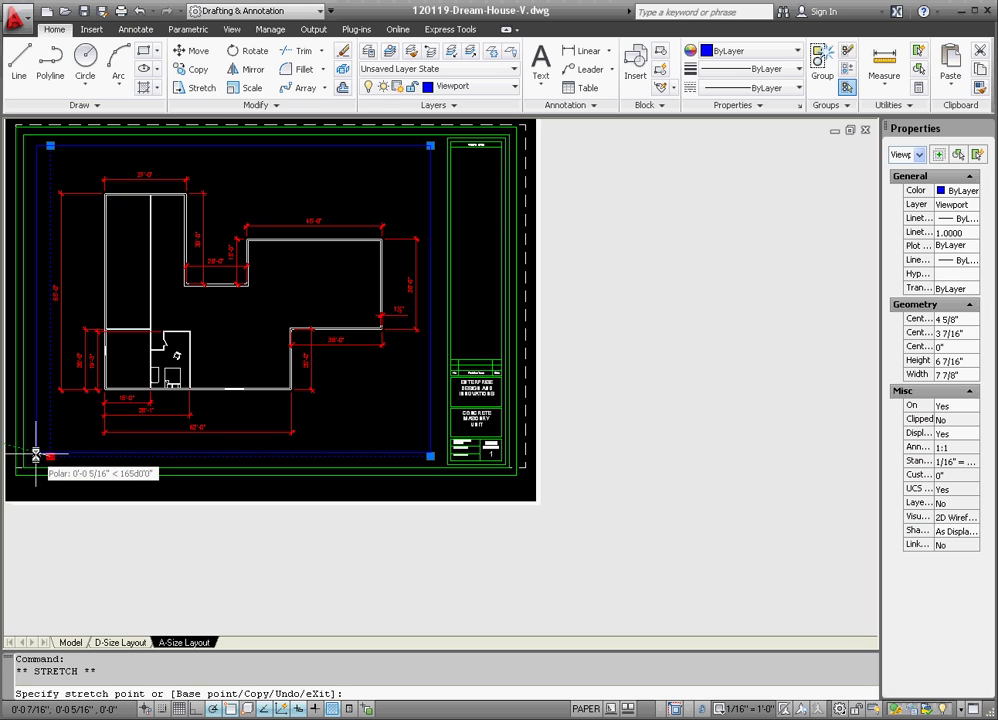
key(Escape)
key(Escape)
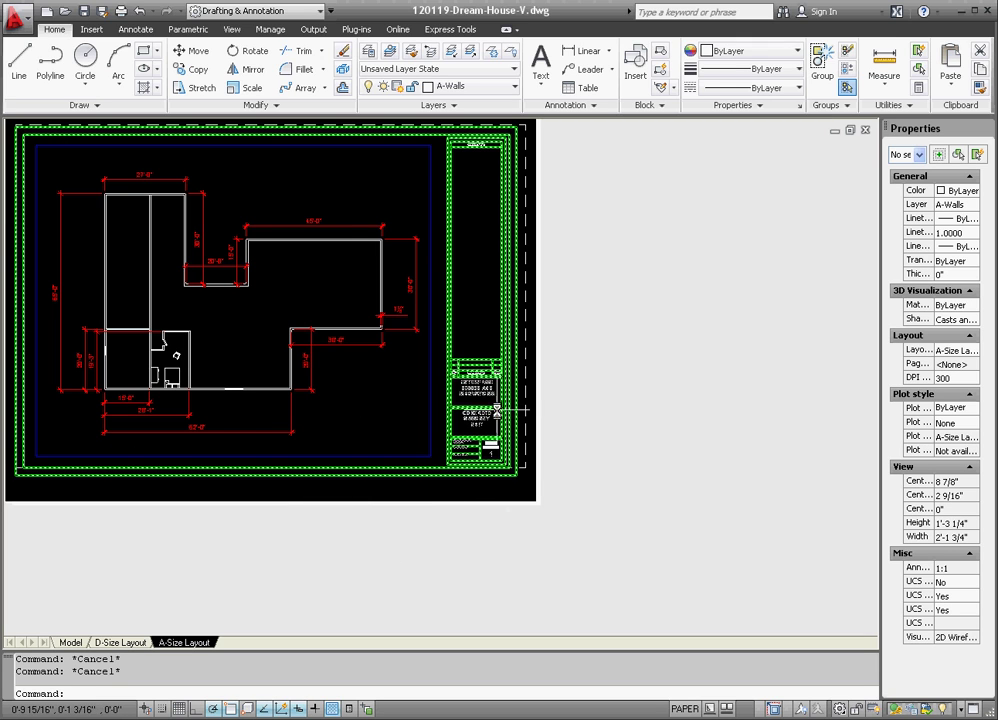
Rename the A-Size Layout as "A-Size 1st Flloor".
scroll(493, 410, up, 5)
scroll(500, 423, down, 6)
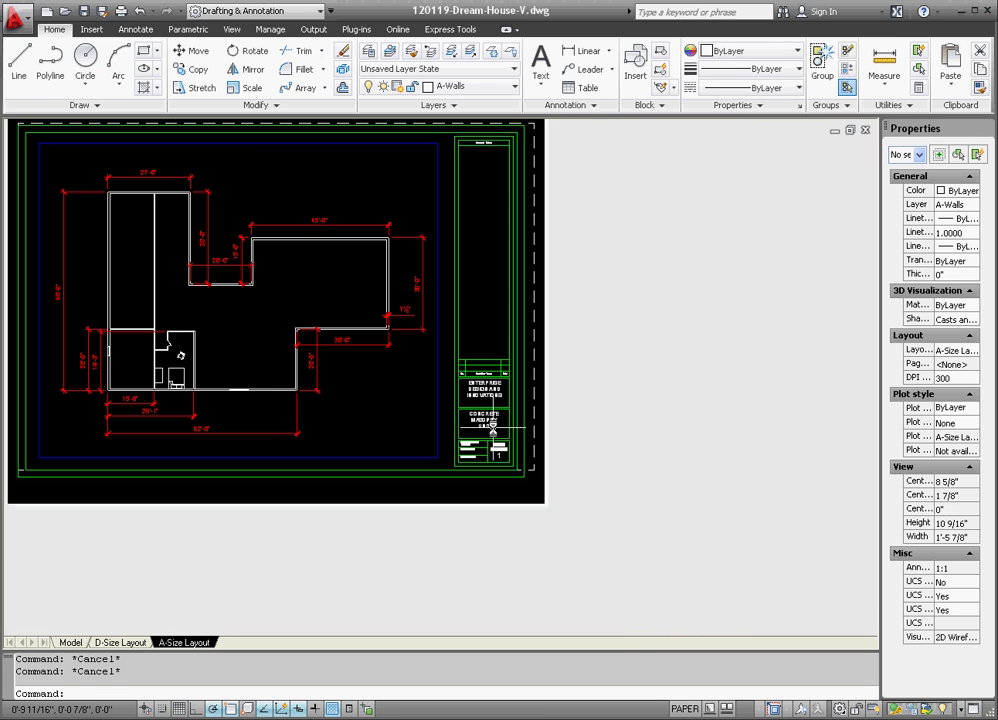
scroll(499, 410, down, 1)
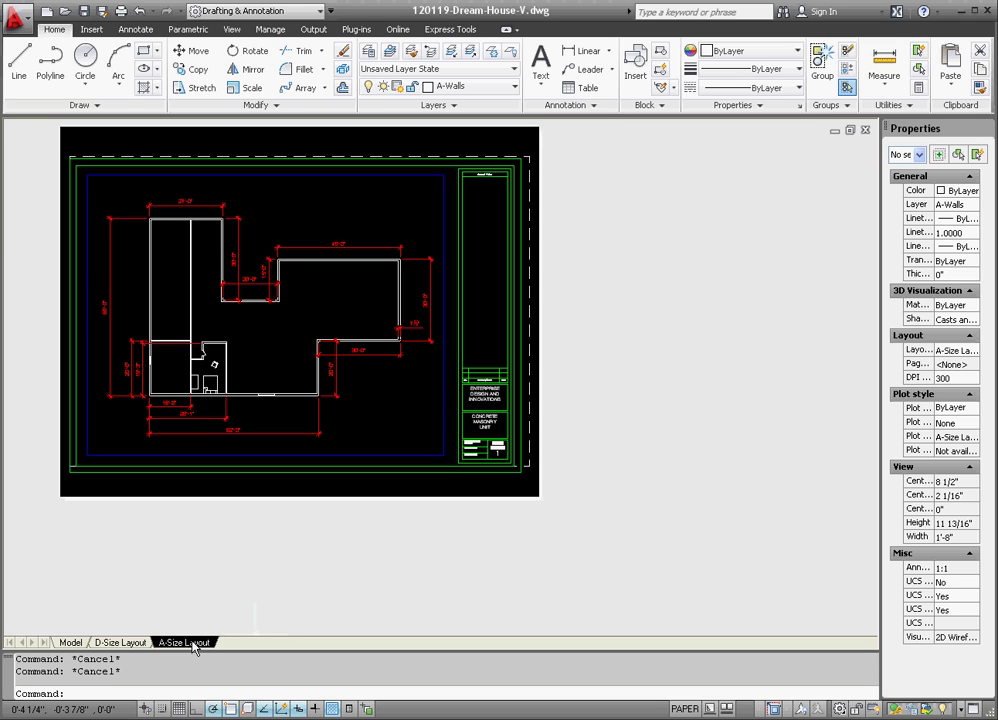
click(218, 575)
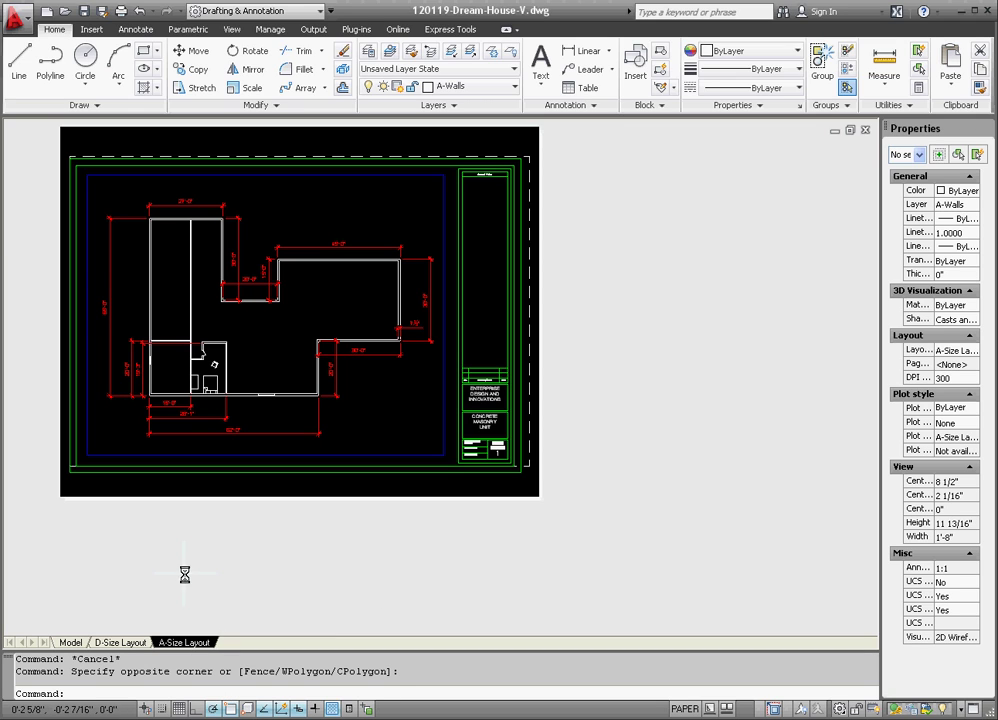
right_click(179, 641)
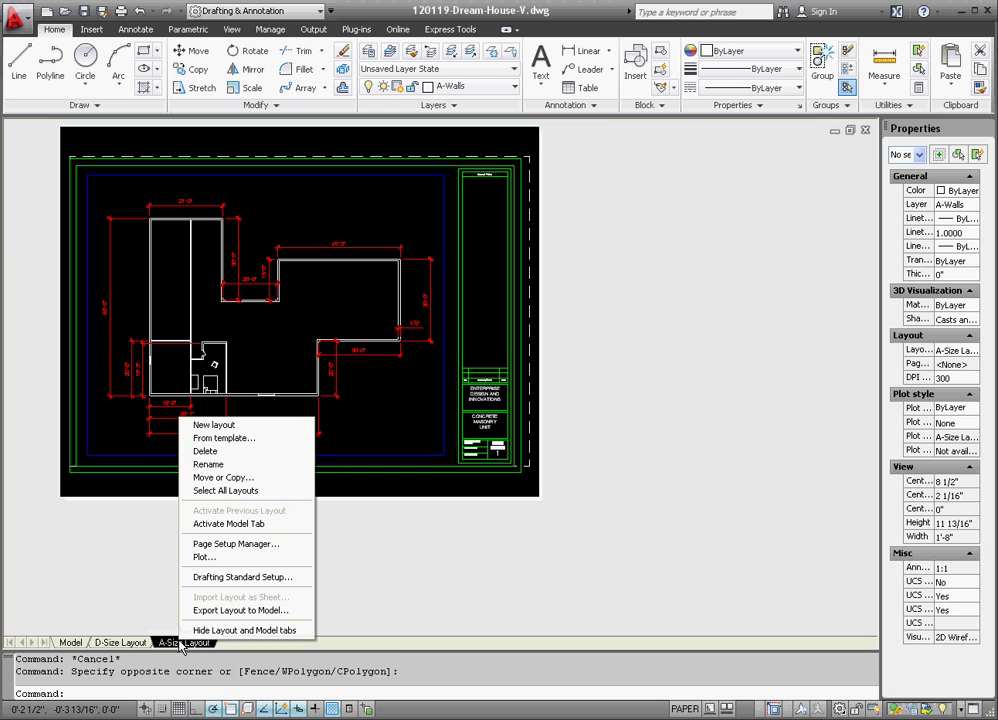
click(205, 464)
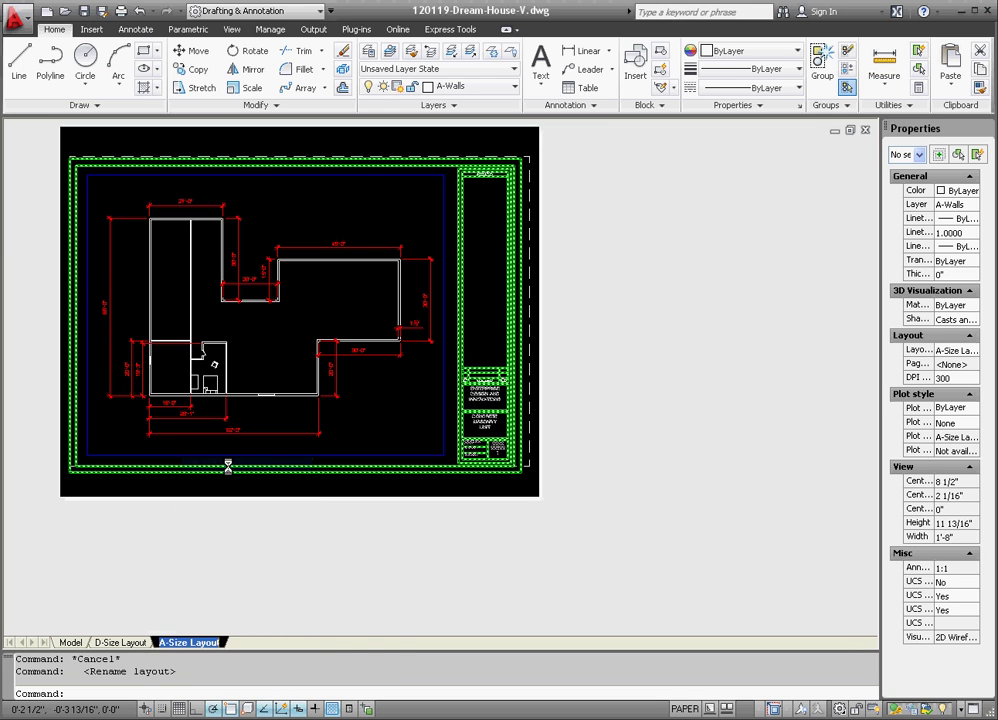
right_click(200, 645)
click(240, 472)
key(BackSpace)
key(BackSpace)
key(BackSpace)
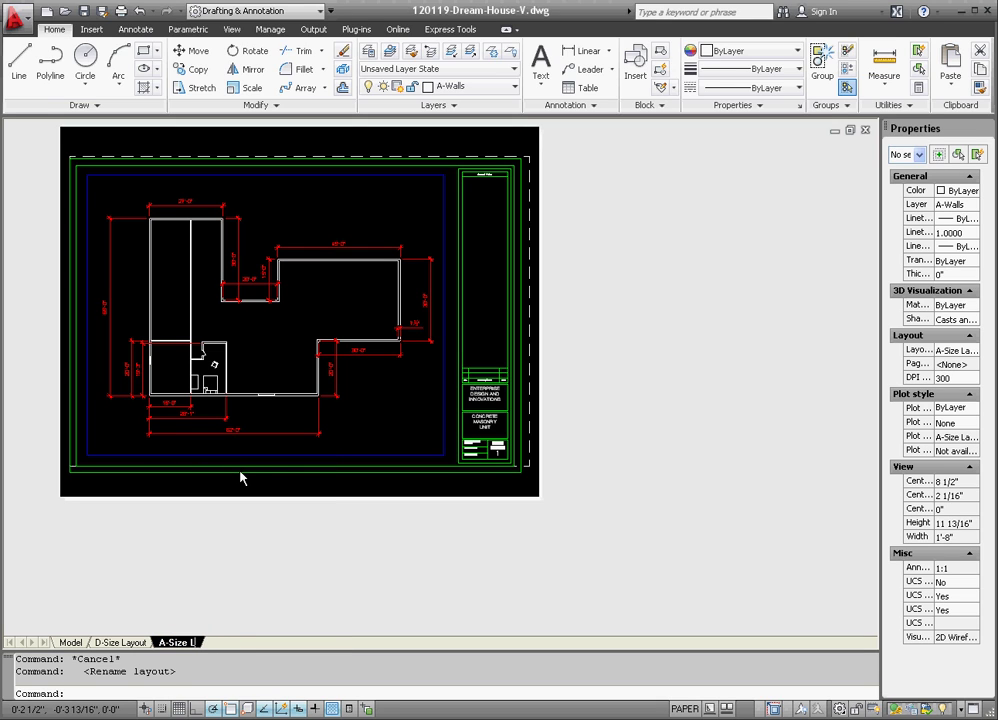
text(1sdt Floo)
key(BackSpace)
key(BackSpace)
key(BackSpace)
text(loor)
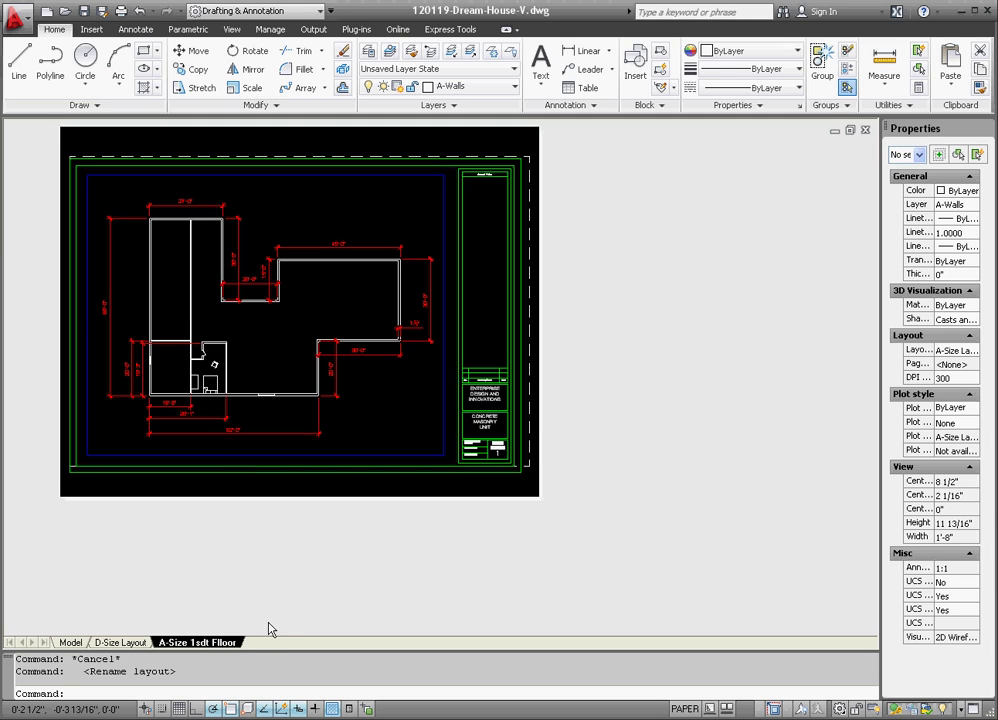
key(BackSpace)
click(255, 608)
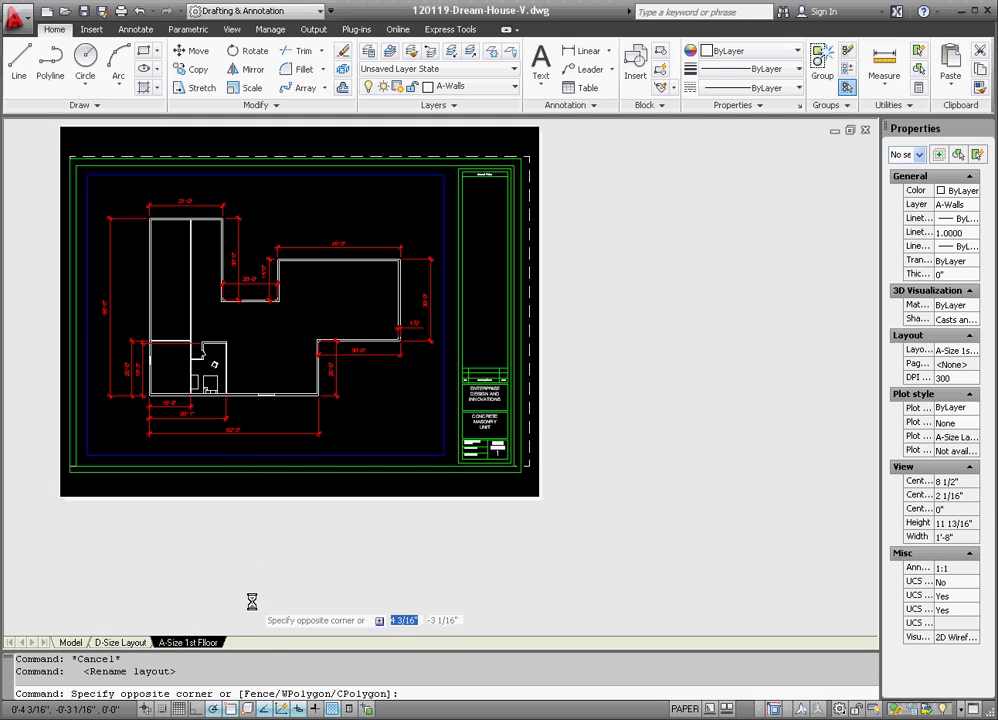
Create a copy of the first-floor layout and place it at the end of the layouts.
right_click(214, 648)
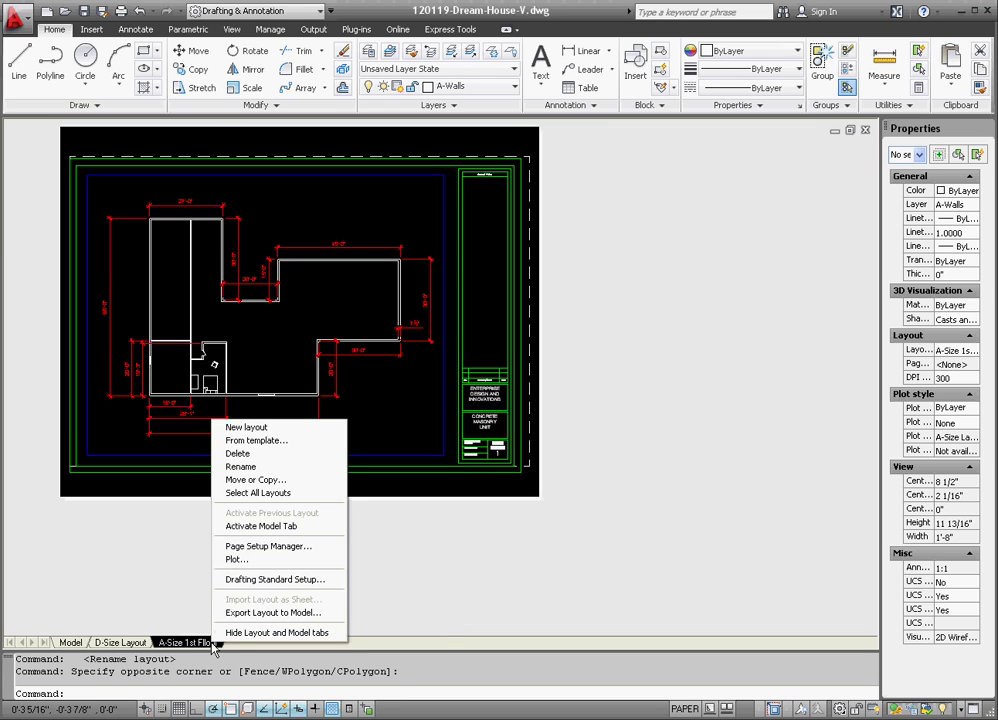
click(256, 481)
click(311, 464)
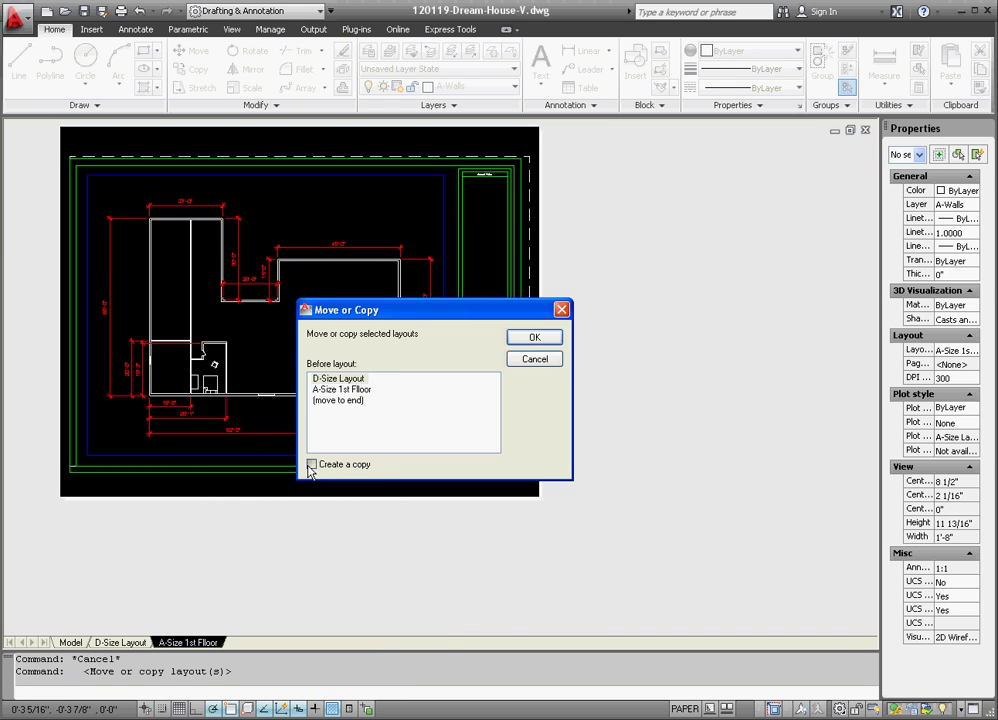
double_click(348, 402)
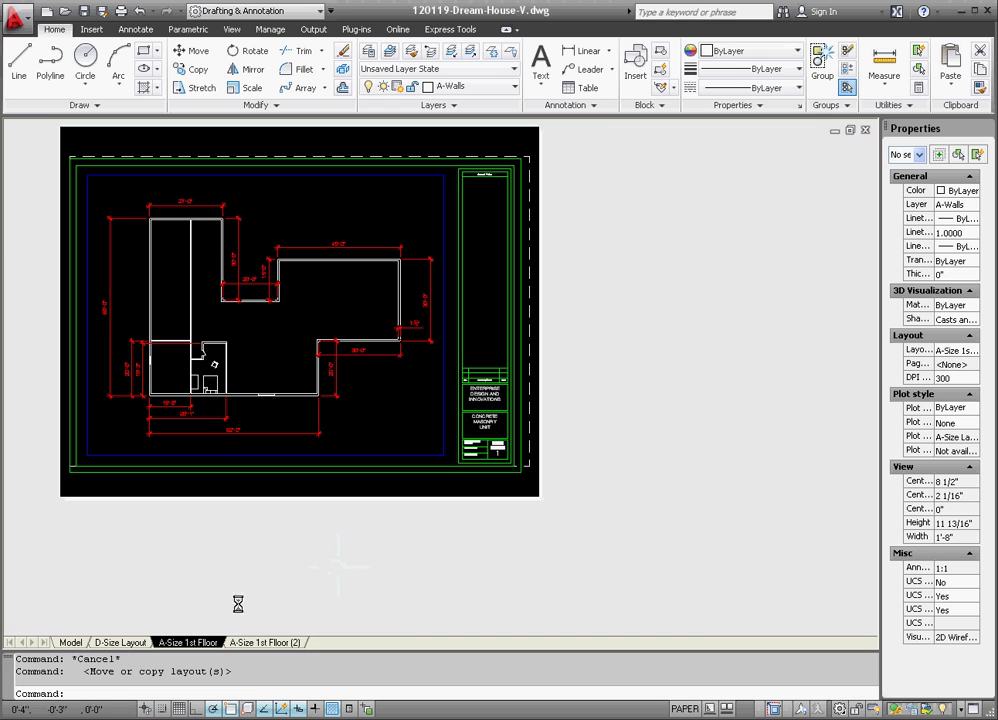
Rename the copied layout as "A-Size 2nd Flloor".
right_click(266, 648)
click(299, 467)
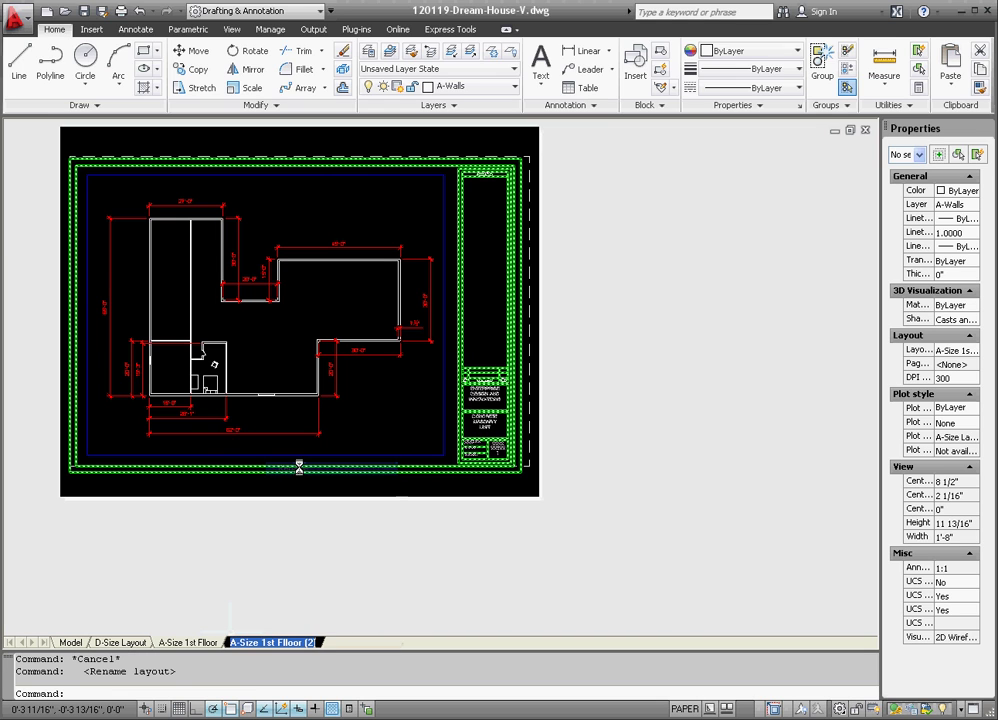
click(325, 643)
key(BackSpace)
key(BackSpace)
key(BackSpace)
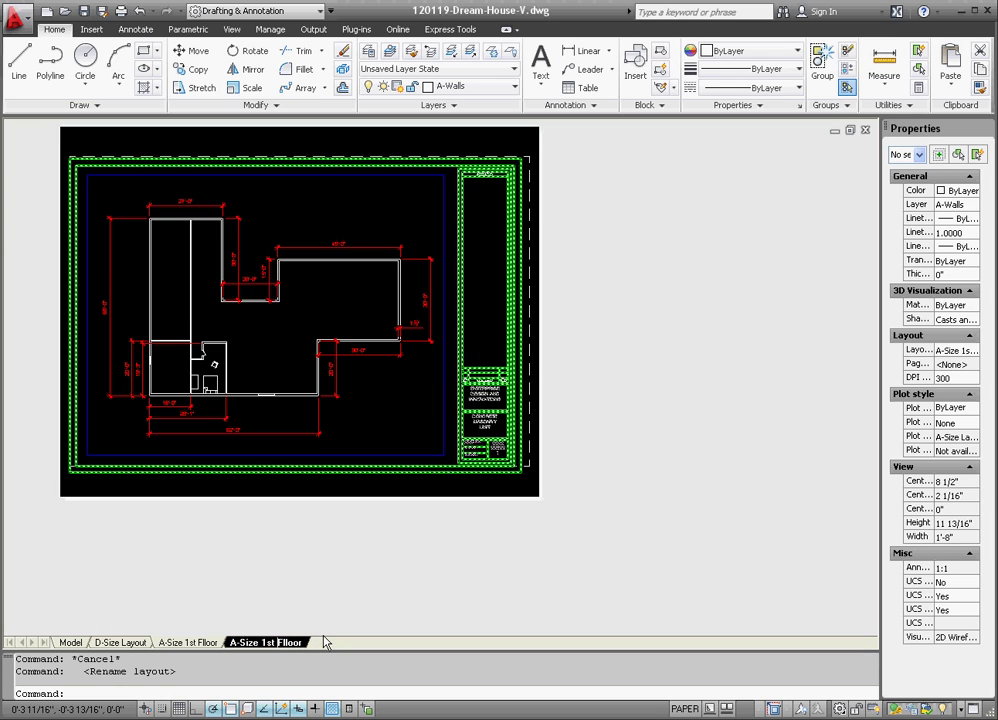
key(BackSpace)
key(BackSpace)
key(BackSpace)
text(2nd)
key(Return)
click(405, 581)
click(345, 600)
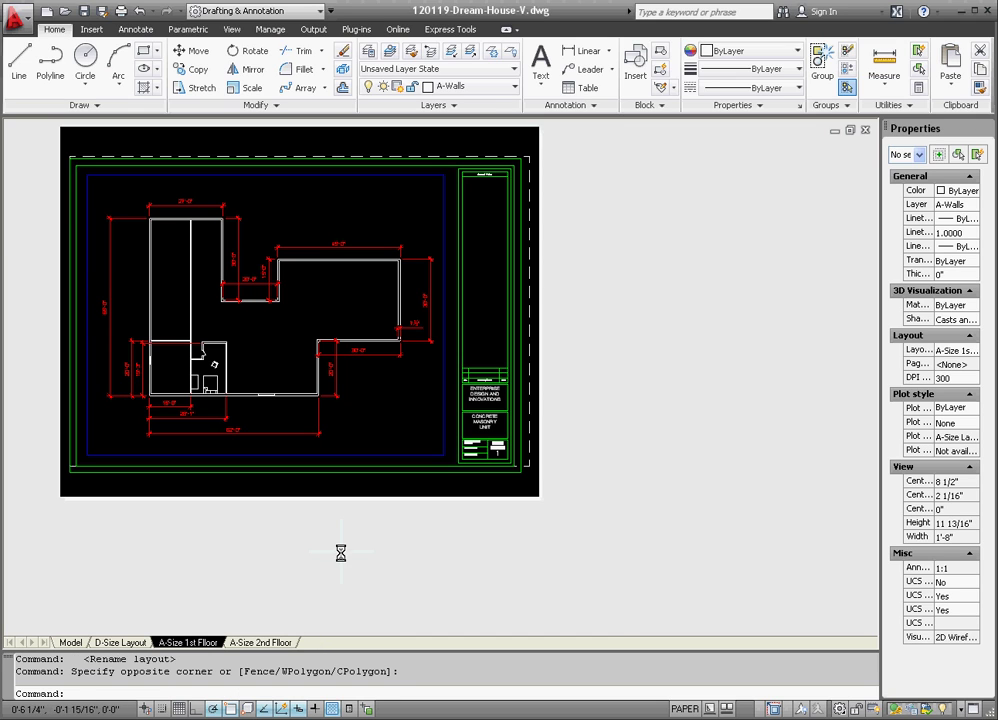
click(340, 546)
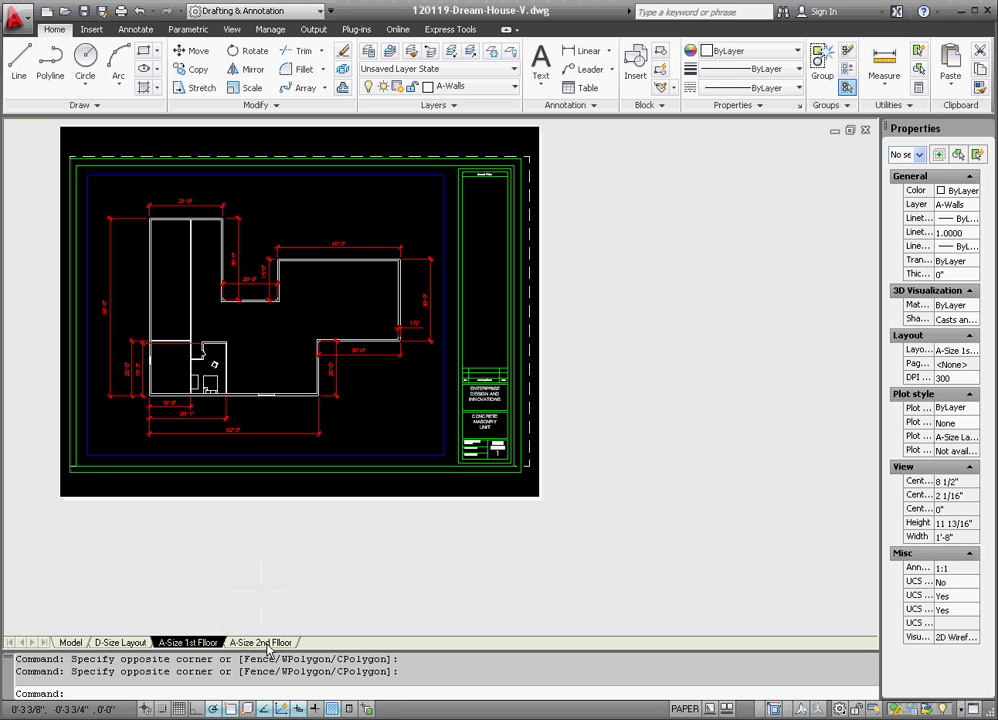
Check both A-size floor layouts and open the A-Size 2nd Flloor layout.
click(262, 643)
click(205, 643)
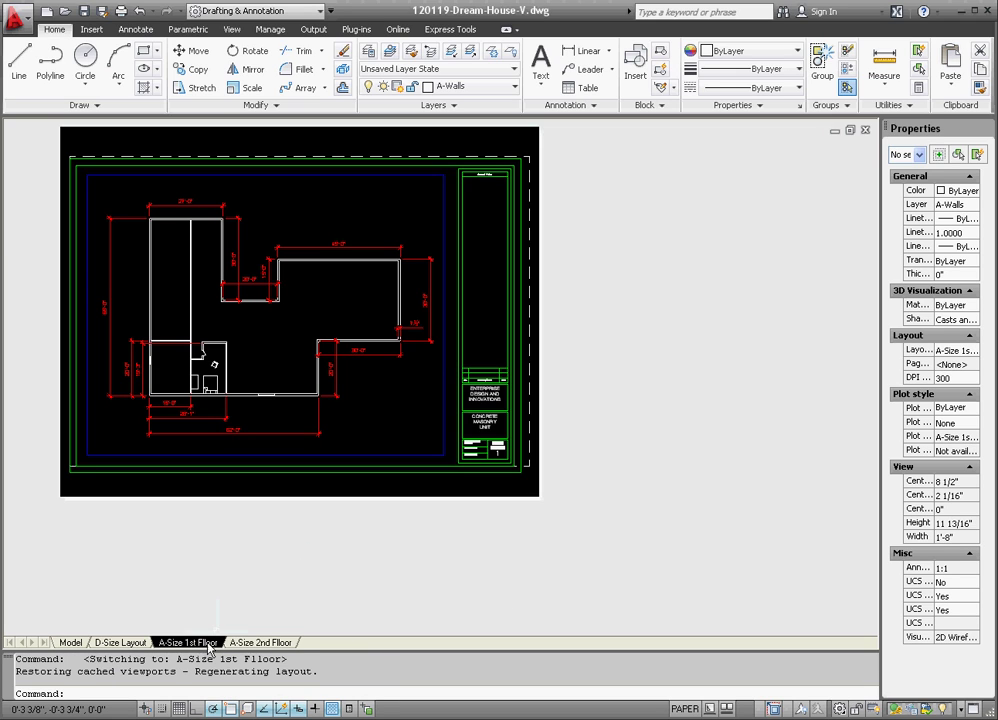
click(262, 643)
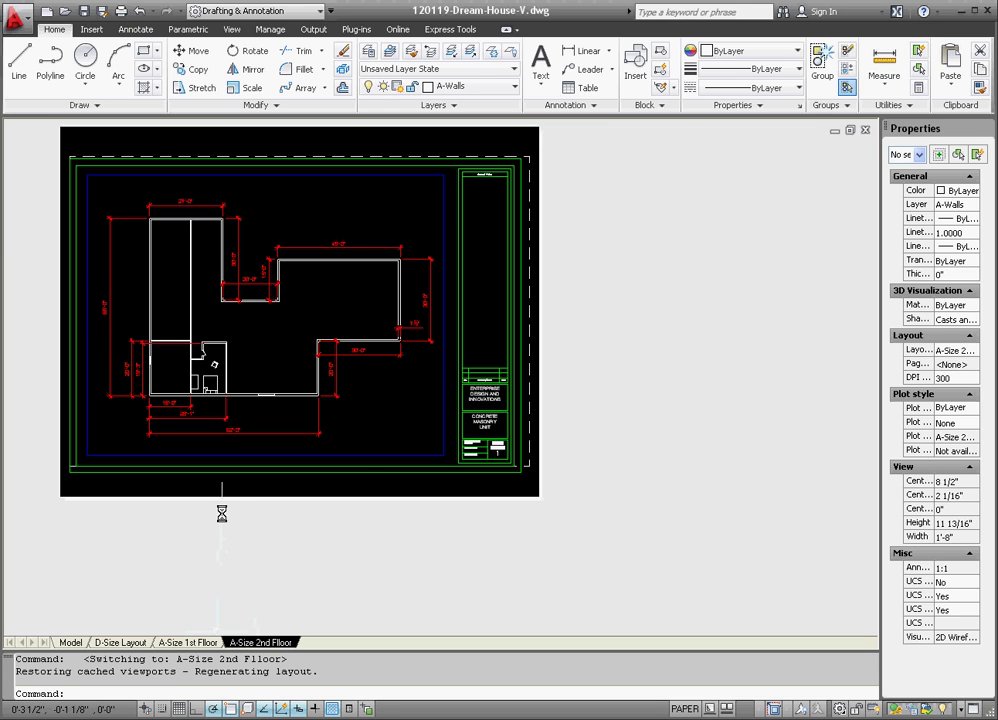
Draw a reference line from the sheet border's lower-left corner to the floor plan's lower-left exterior wall corner.
scroll(220, 505, down, 2)
scroll(298, 474, up, 3)
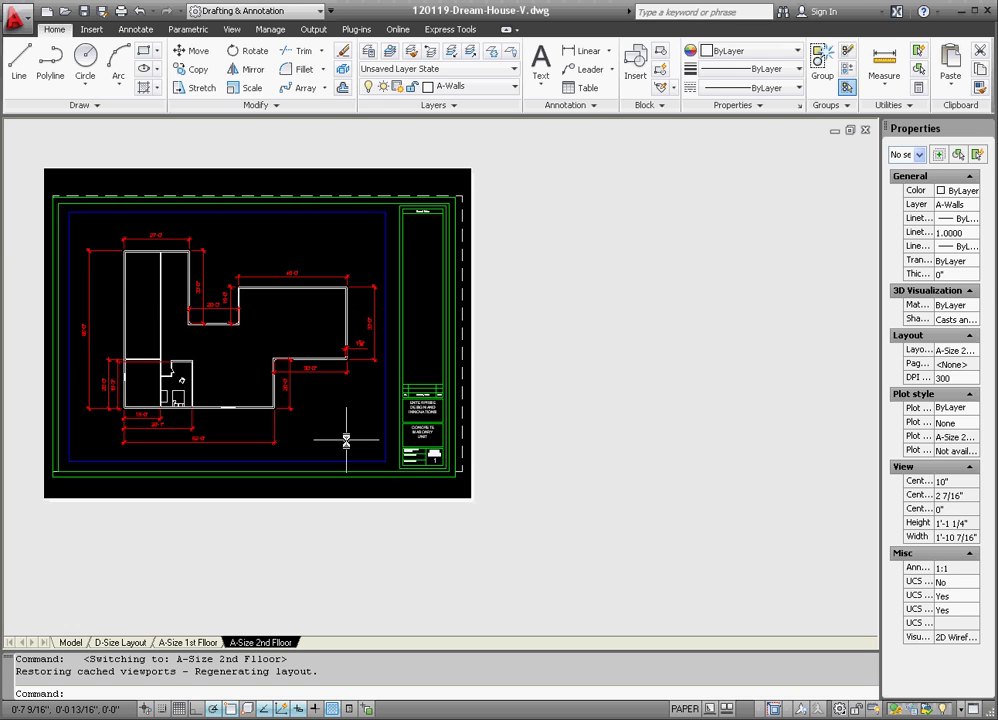
click(19, 62)
scroll(162, 465, up, 7)
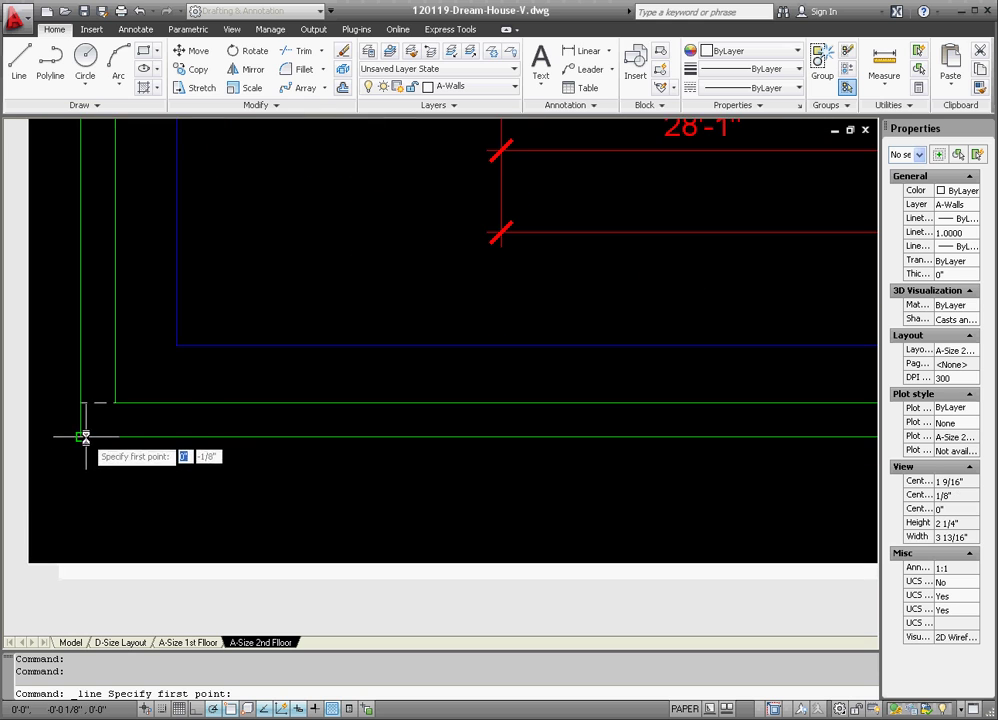
click(82, 437)
scroll(83, 462, down, 3)
scroll(378, 240, up, 2)
key(Escape)
Stretch the viewport's lower-right corner far beyond the sheet so that it also takes in the second-floor plan.
scroll(190, 440, down, 3)
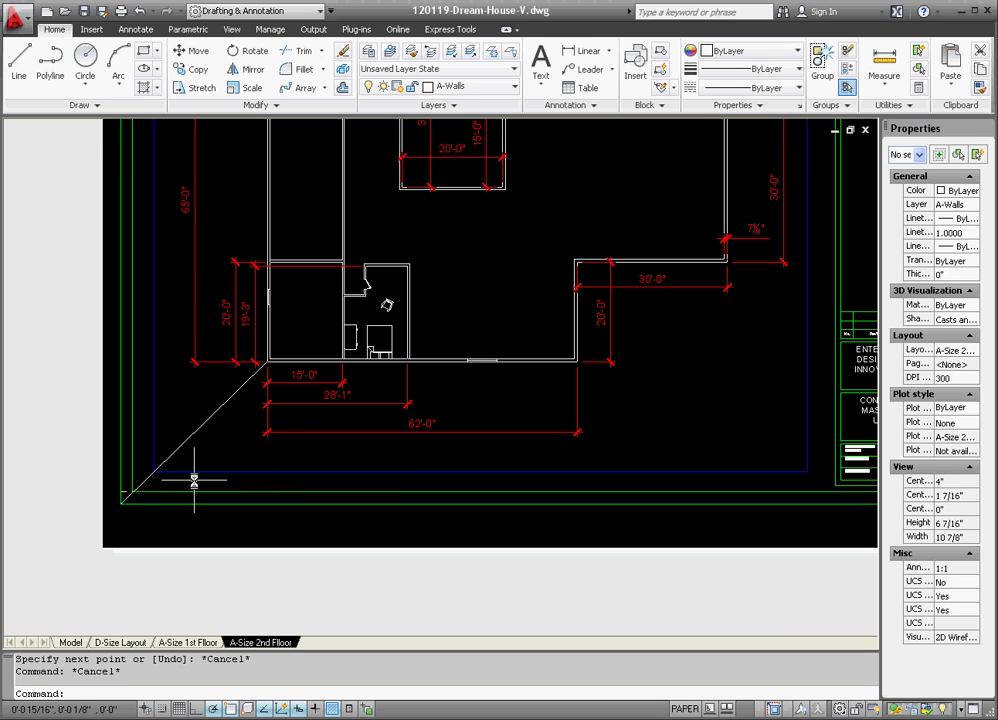
scroll(33, 461, down, 1)
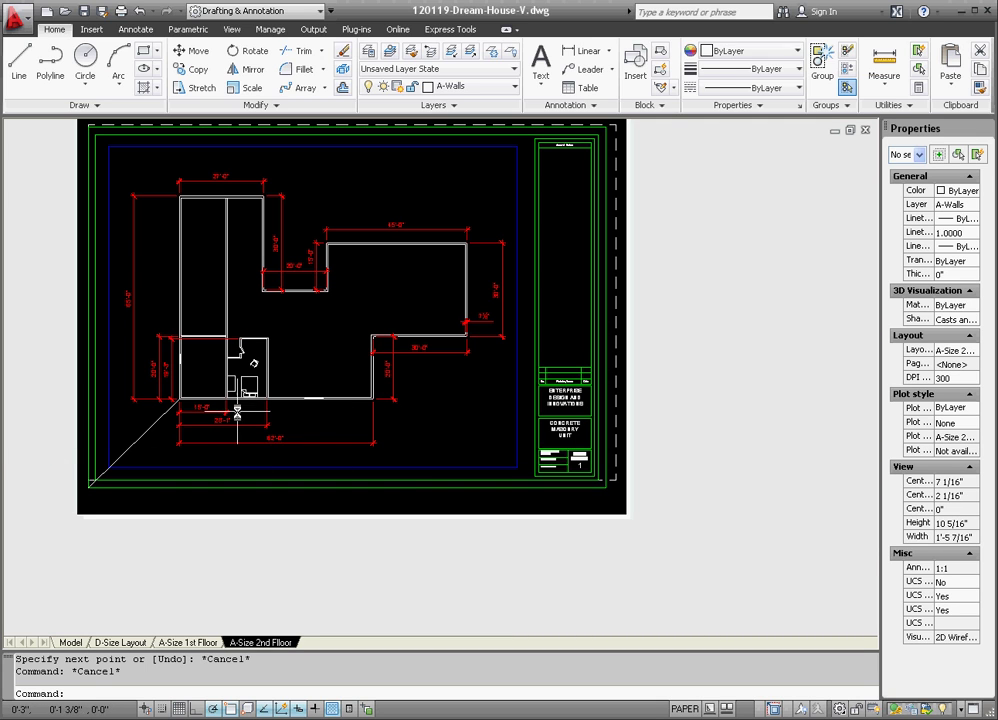
scroll(237, 413, down, 3)
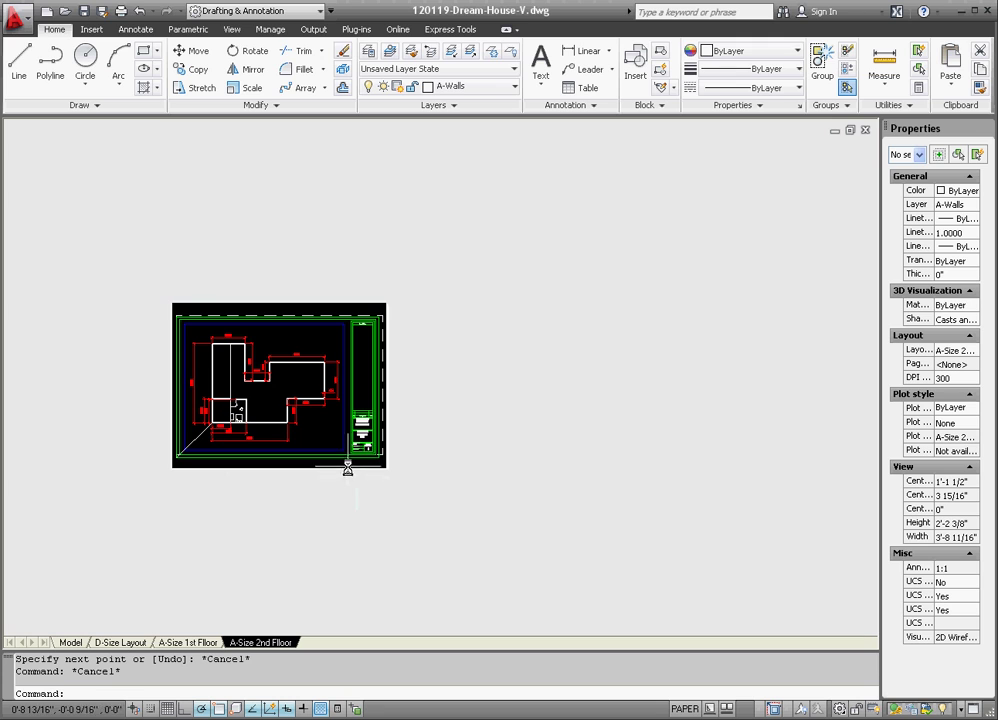
click(340, 452)
click(344, 450)
click(757, 450)
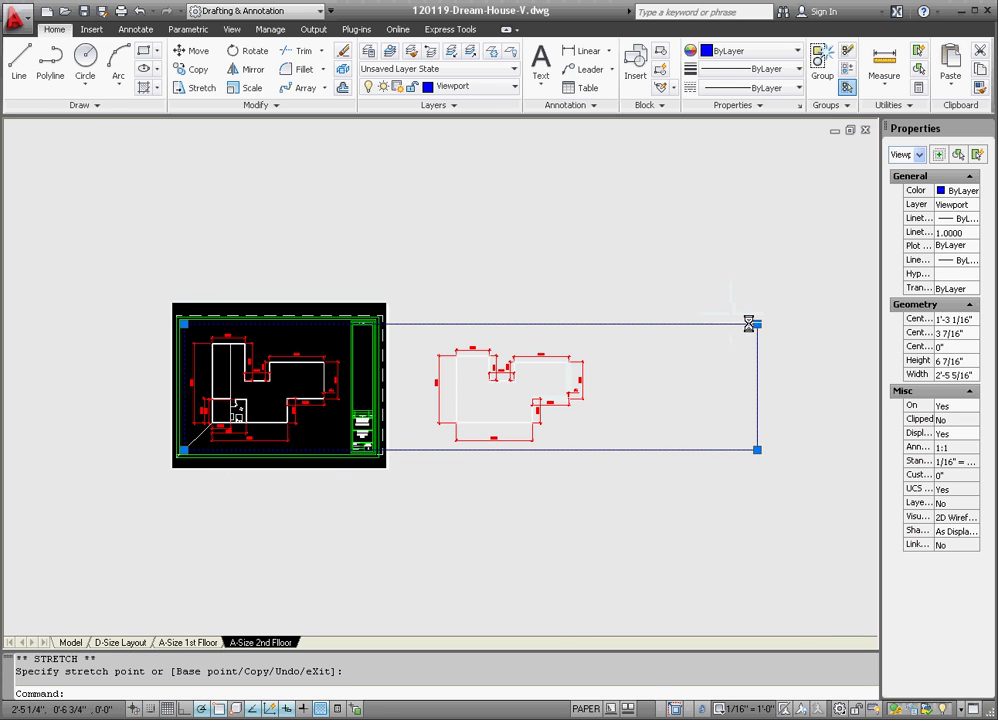
Crop the viewport around the second-floor plan by pulling in its upper-right and upper-left corners.
click(757, 323)
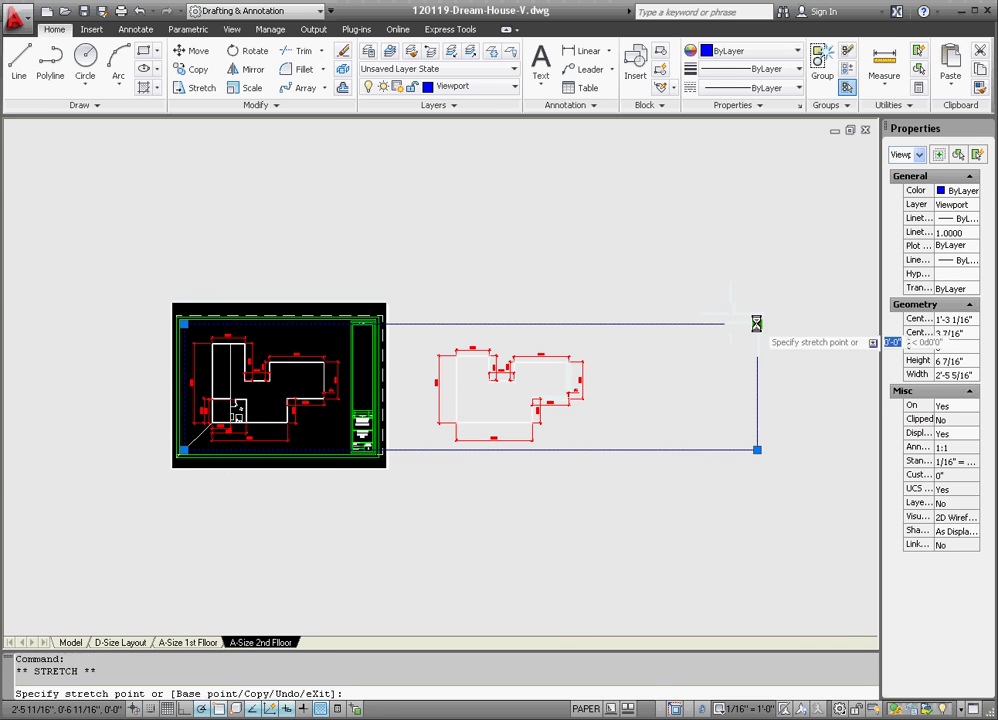
click(592, 325)
click(183, 323)
click(427, 324)
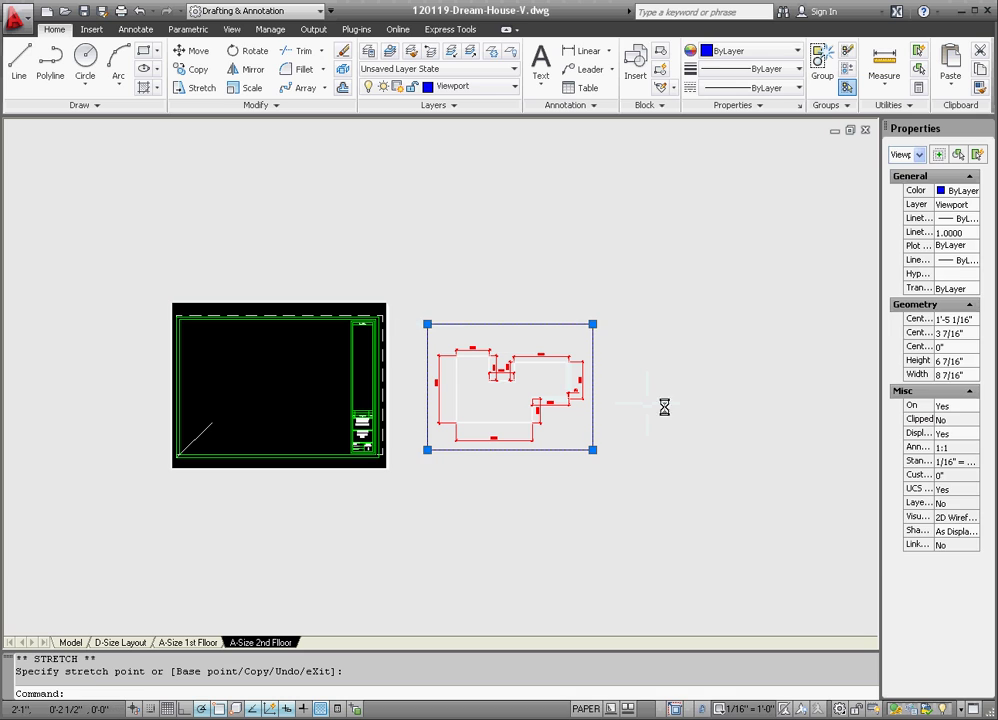
Try to move the viewport onto the sheet toward the end of the reference line.
key(Escape)
key(Escape)
click(588, 404)
click(436, 301)
click(192, 50)
scroll(410, 470, up, 6)
scroll(564, 379, up, 5)
click(583, 382)
scroll(600, 362, down, 5)
click(212, 343)
Move the viewport from the second-floor plan's lower-left wall corner to the upper end of the reference line.
scroll(212, 343, down, 3)
scroll(220, 340, up, 2)
click(262, 338)
click(133, 270)
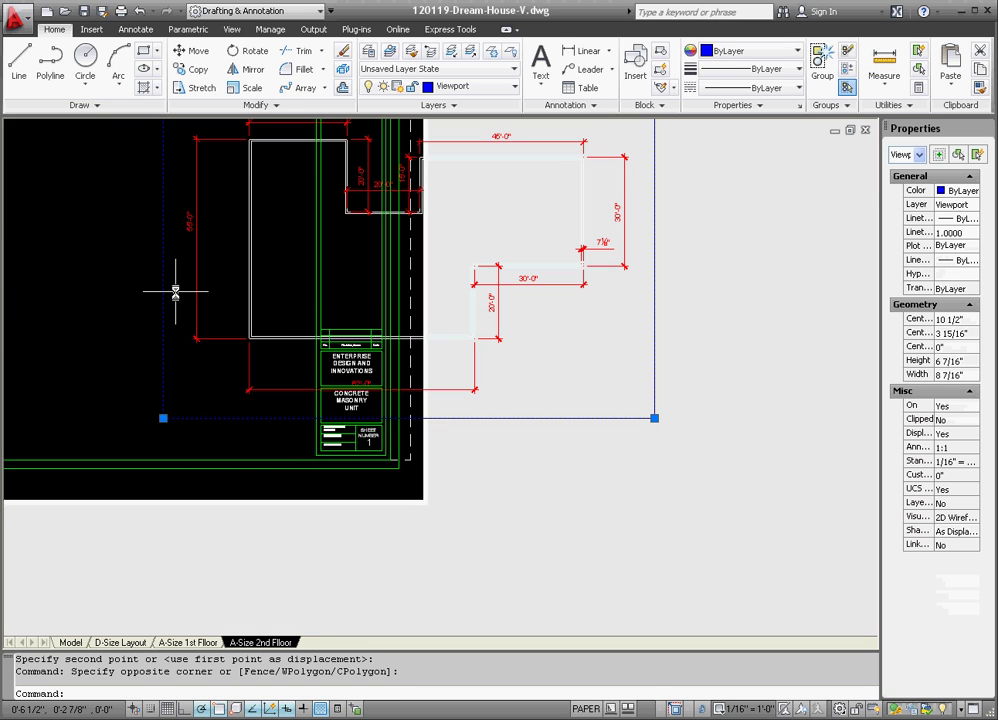
click(196, 54)
scroll(236, 340, up, 6)
click(273, 283)
scroll(363, 290, down, 4)
scroll(283, 301, up, 2)
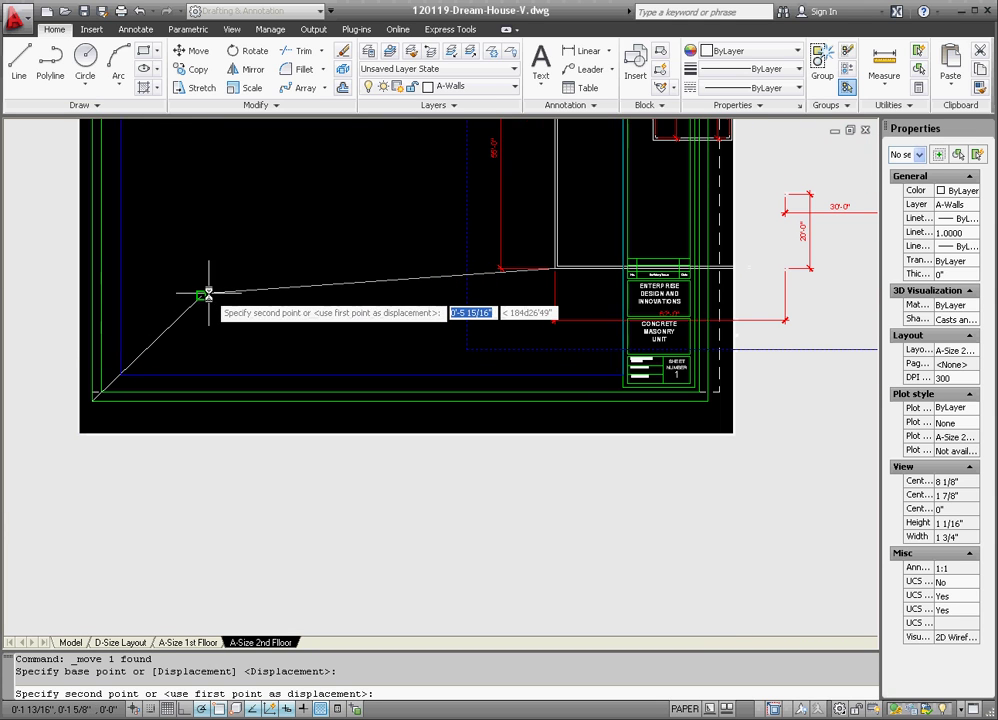
click(202, 292)
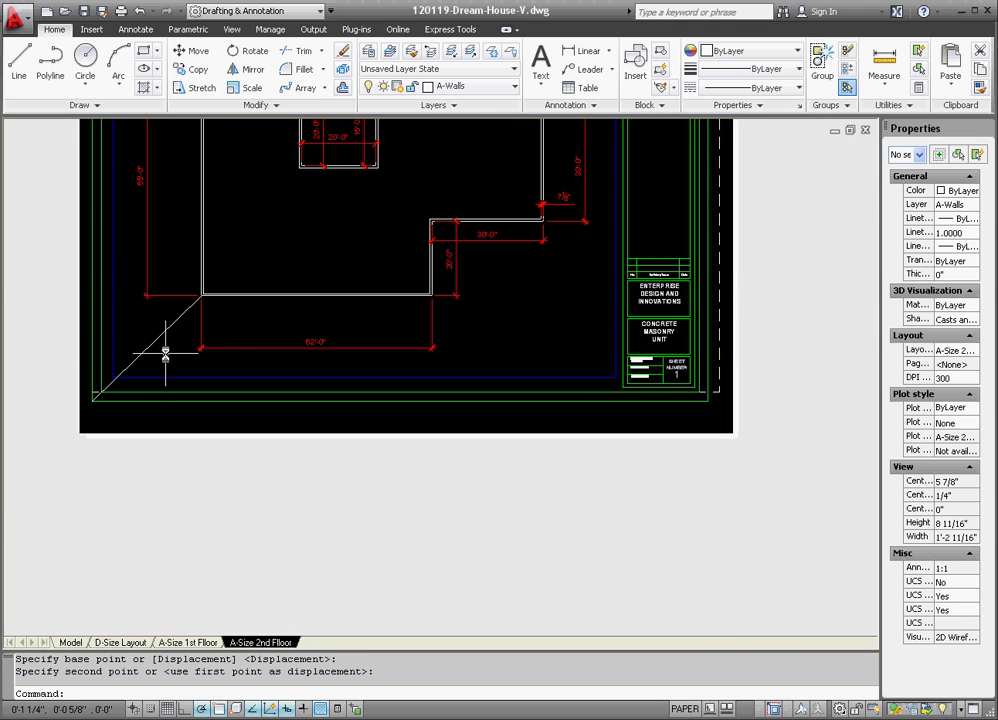
Erase the diagonal reference line and zoom the second-floor layout to its extents.
drag(163, 405, 145, 341)
key(Delete)
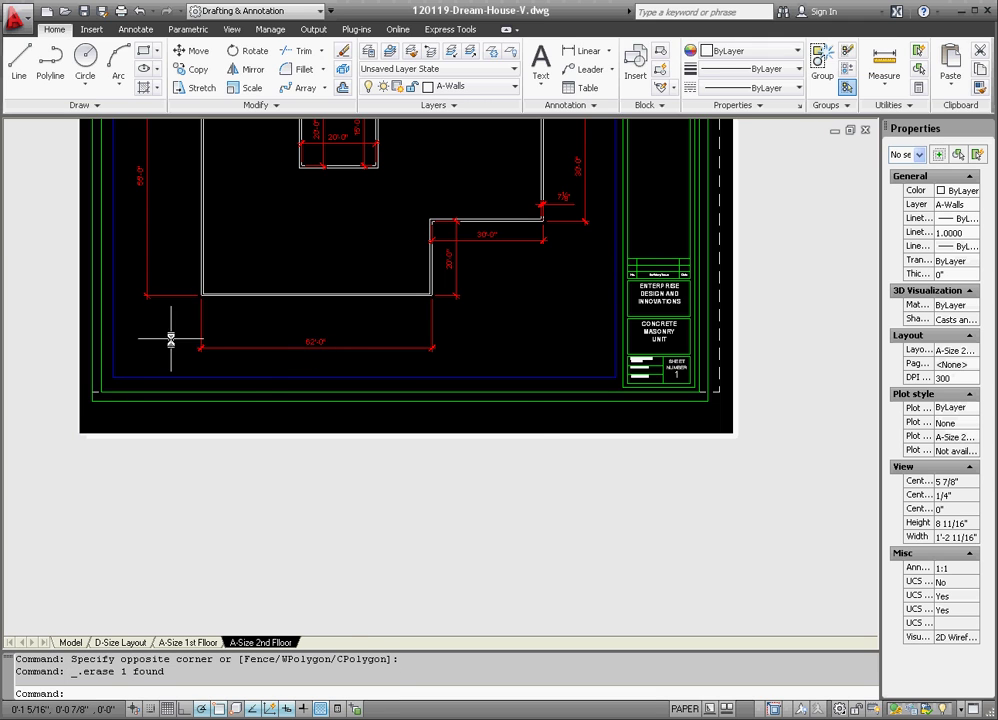
scroll(250, 390, down, 3)
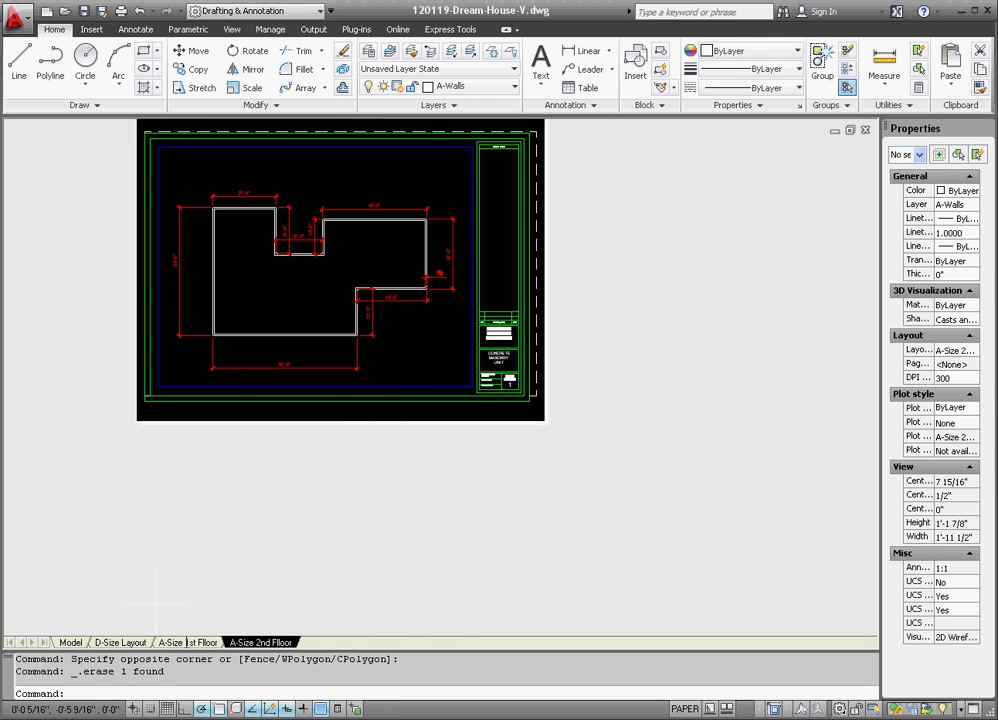
scroll(297, 535, down, 3)
scroll(345, 425, up, 2)
text(z)
key(Return)
text(e)
key(Return)
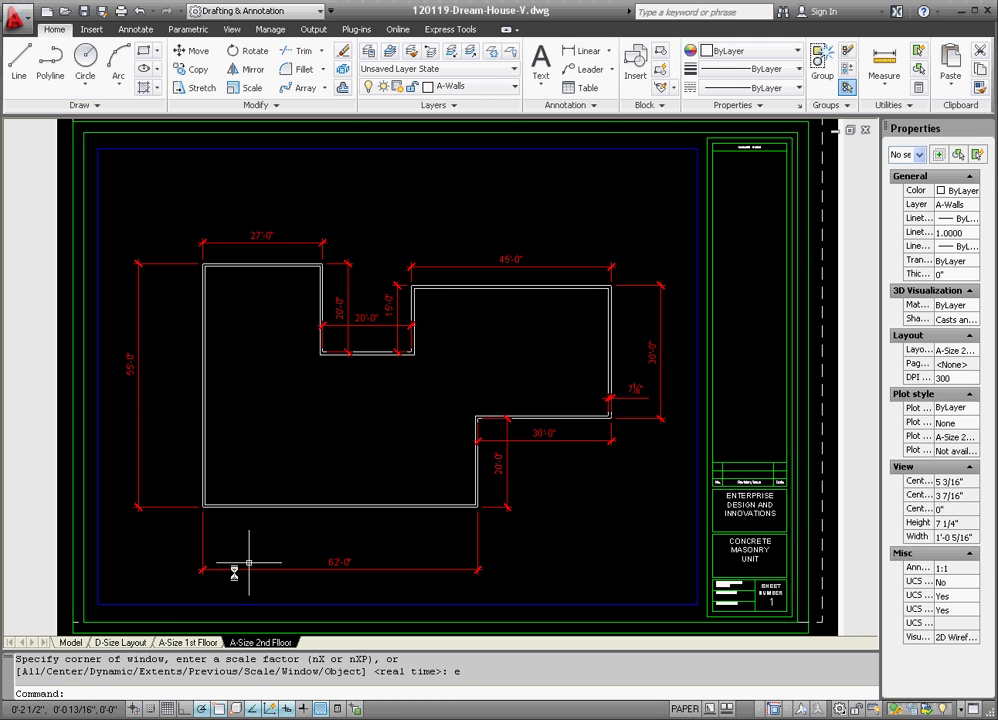
Open the A-Size 1st Flloor layout and zoom it to its extents.
click(208, 641)
text(z)
key(Return)
text(e)
key(Return)
Compare the first-floor and second-floor layouts to check how the two plans align on the sheet.
click(262, 642)
click(198, 643)
click(262, 643)
click(187, 643)
click(256, 645)
click(184, 645)
Return to model space and zoom in on the second-floor plan.
click(70, 643)
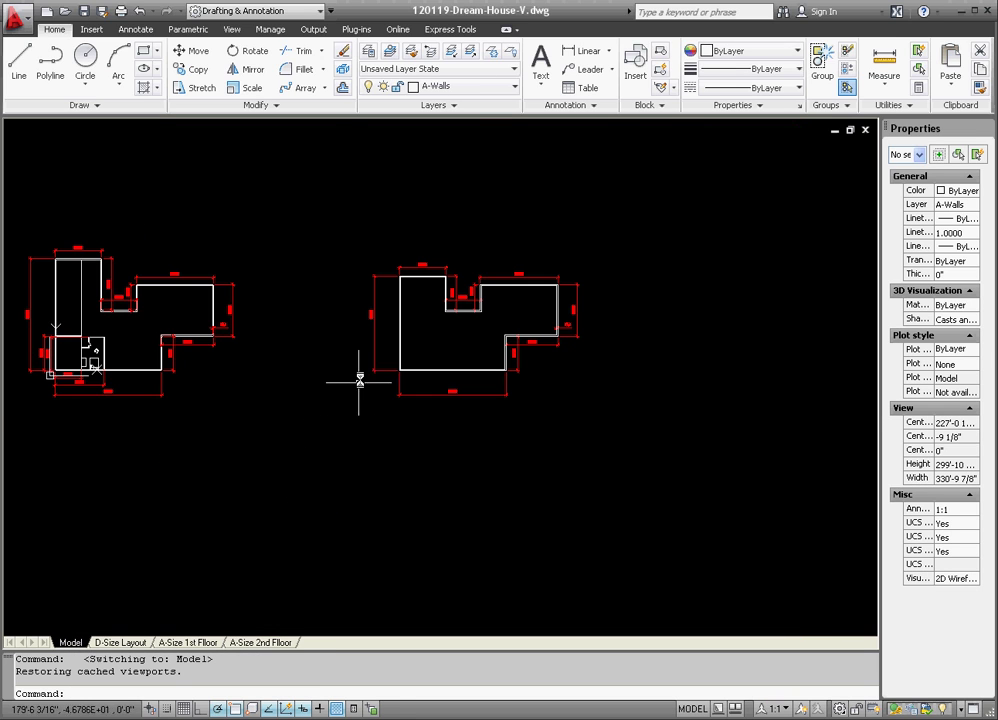
scroll(470, 390, up, 3)
scroll(500, 306, up, 2)
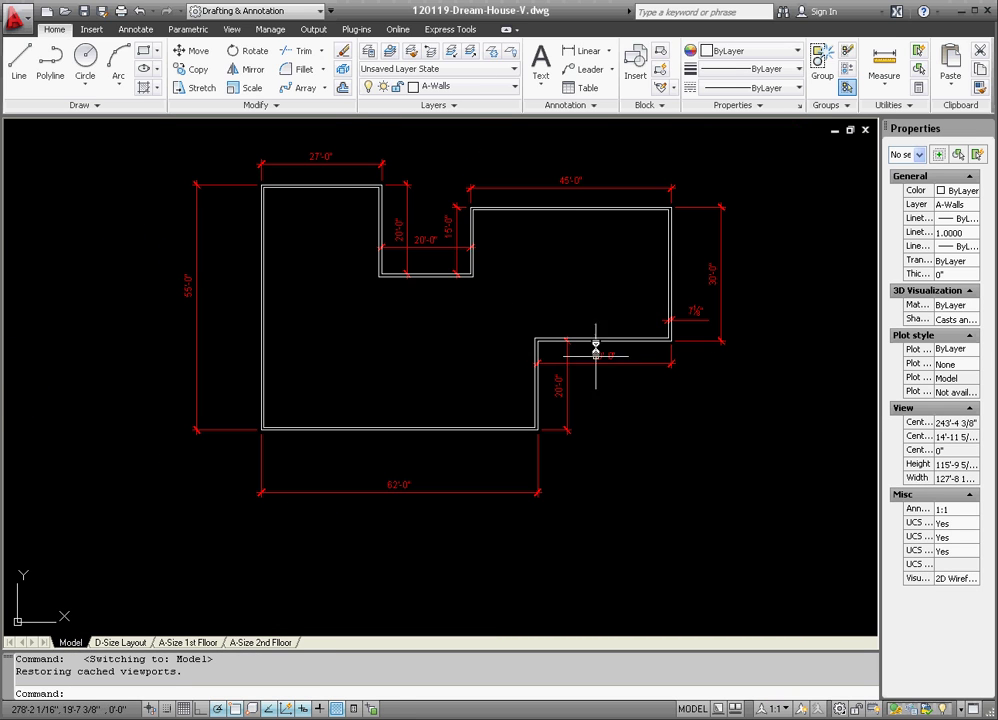